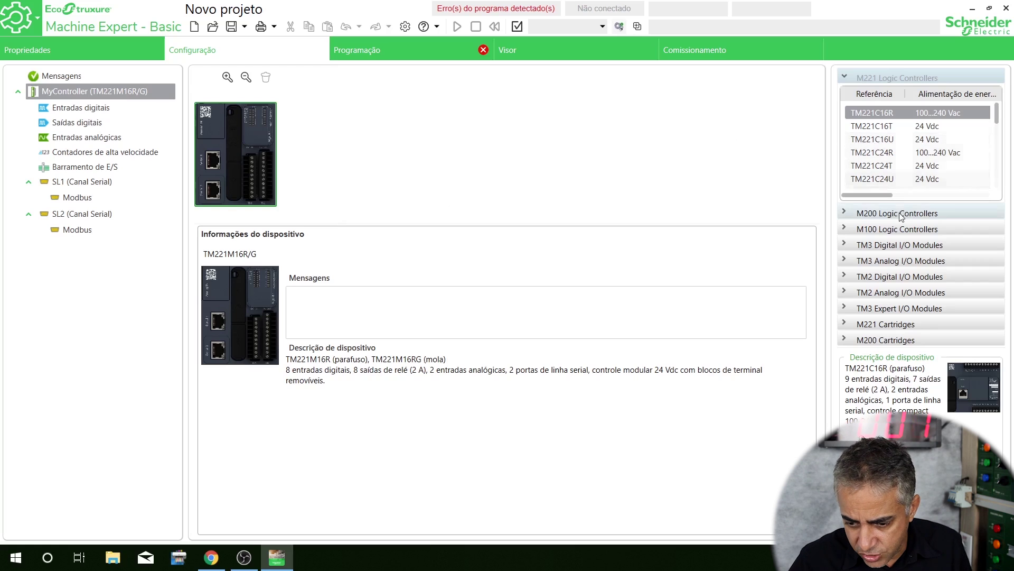
# - Replace the project's TM221M16R/G controller with the M200 model TM200CE24R and accept the substitution
pyautogui.click(844, 213)
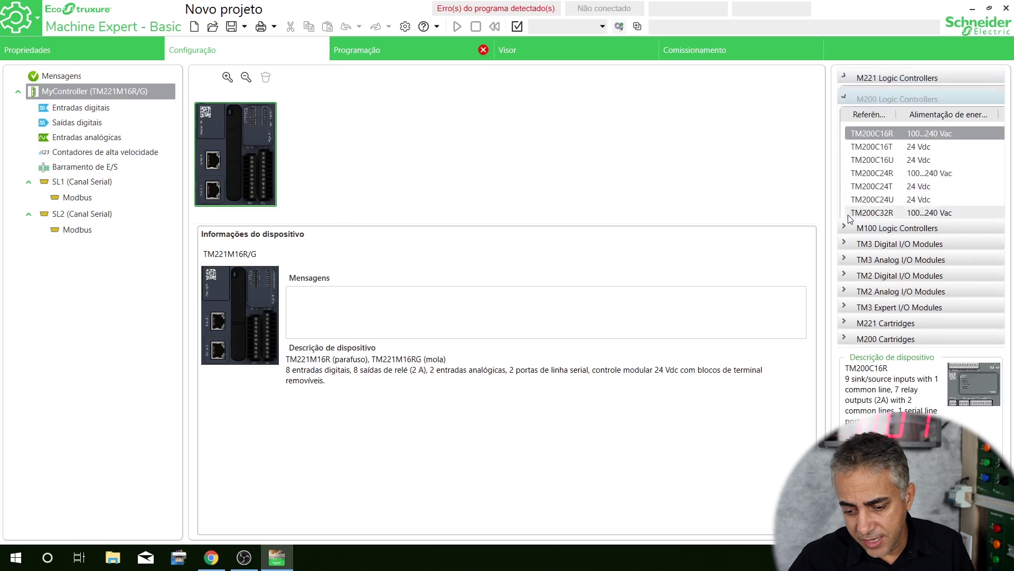
pyautogui.moveTo(997, 137)
pyautogui.mouseDown()
pyautogui.moveTo(997, 164)
pyautogui.moveTo(996, 152)
pyautogui.mouseUp()
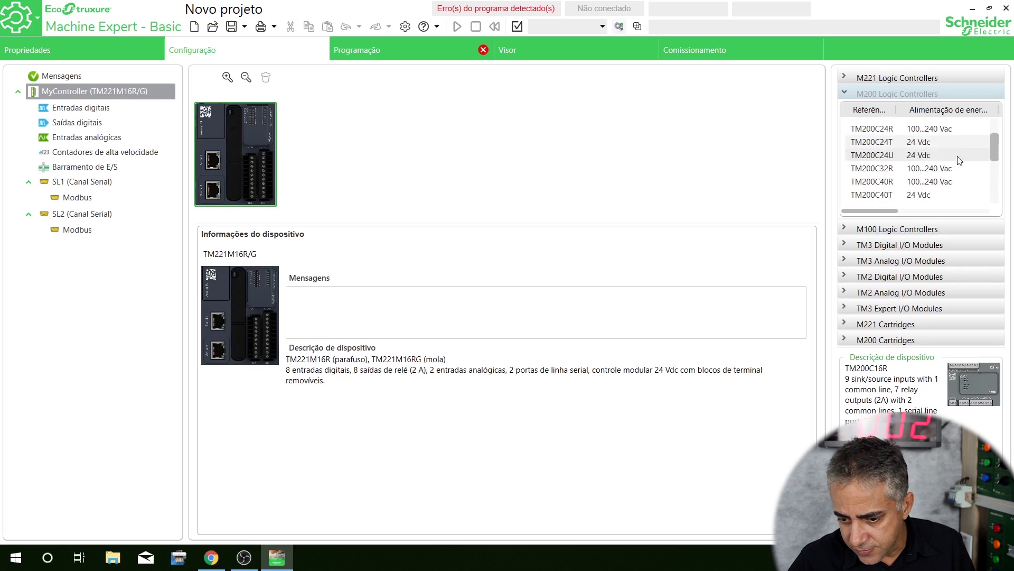
pyautogui.scroll(1, 917, 157)
pyautogui.scroll(-2, 917, 158)
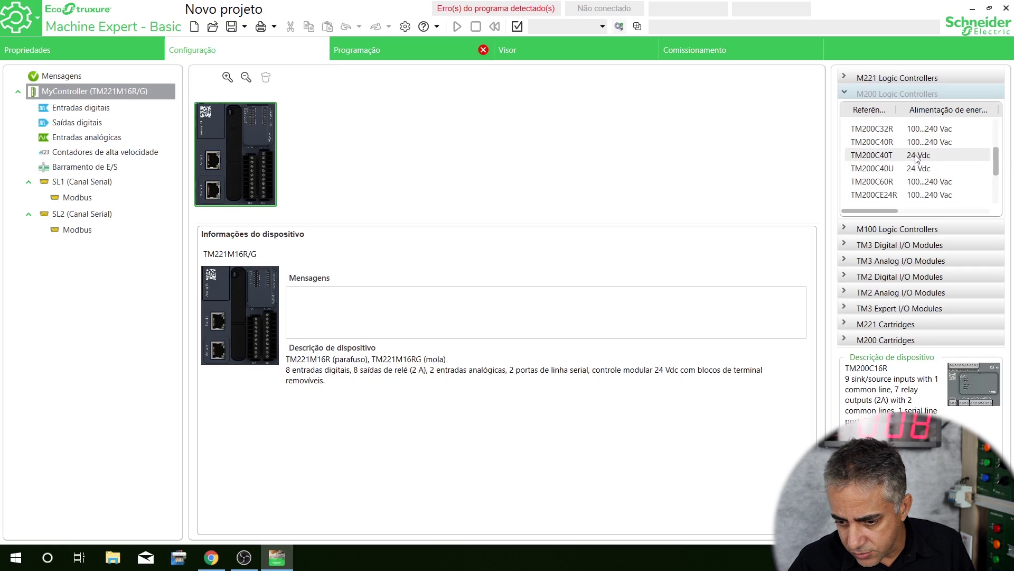
pyautogui.click(898, 195)
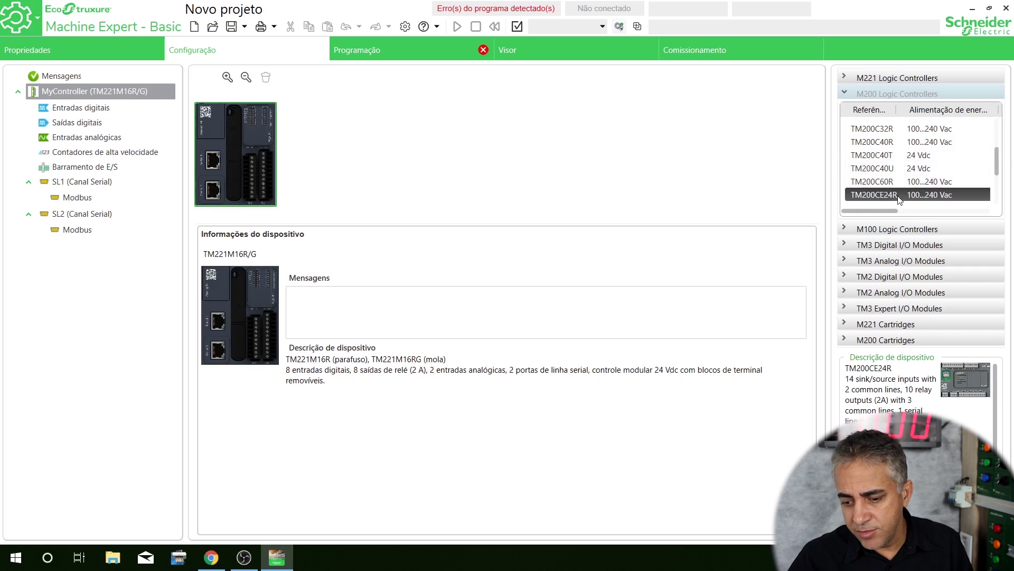
pyautogui.moveTo(898, 198); pyautogui.dragTo(326, 163)
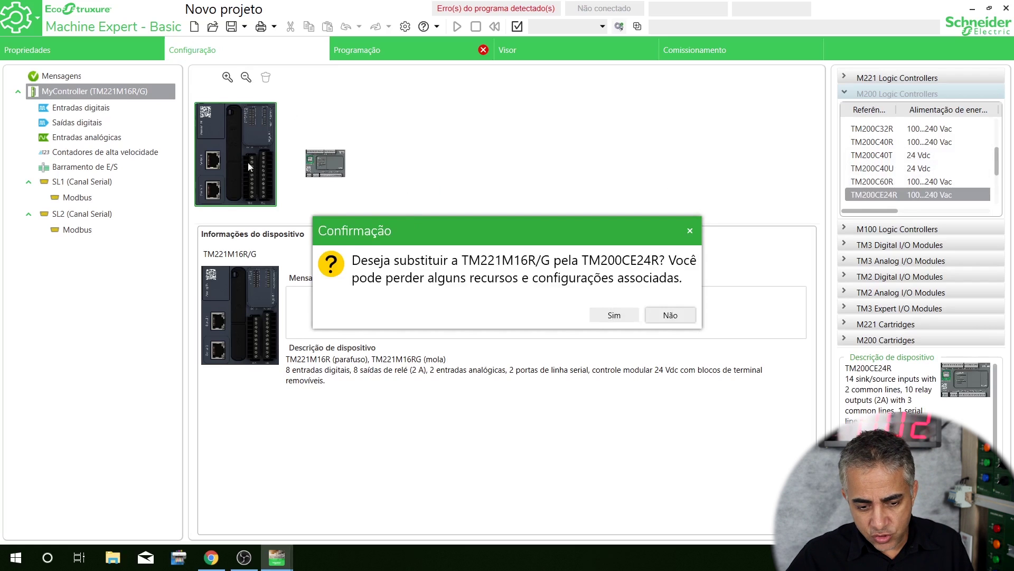
pyautogui.click(621, 317)
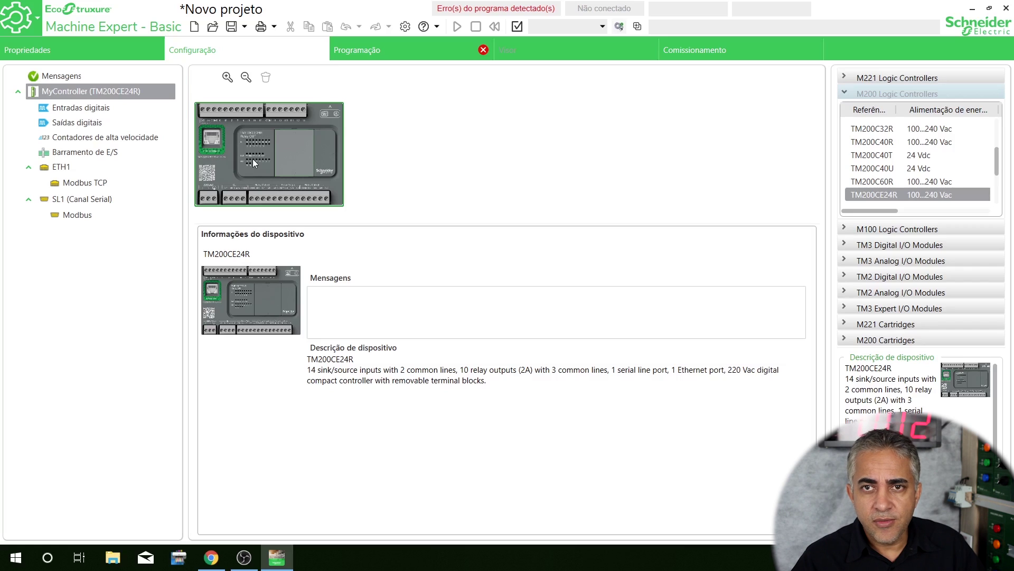
# - Scan the network for Ethernet devices in commissioning and select the controller at 192.168.10.1
pyautogui.click(704, 49)
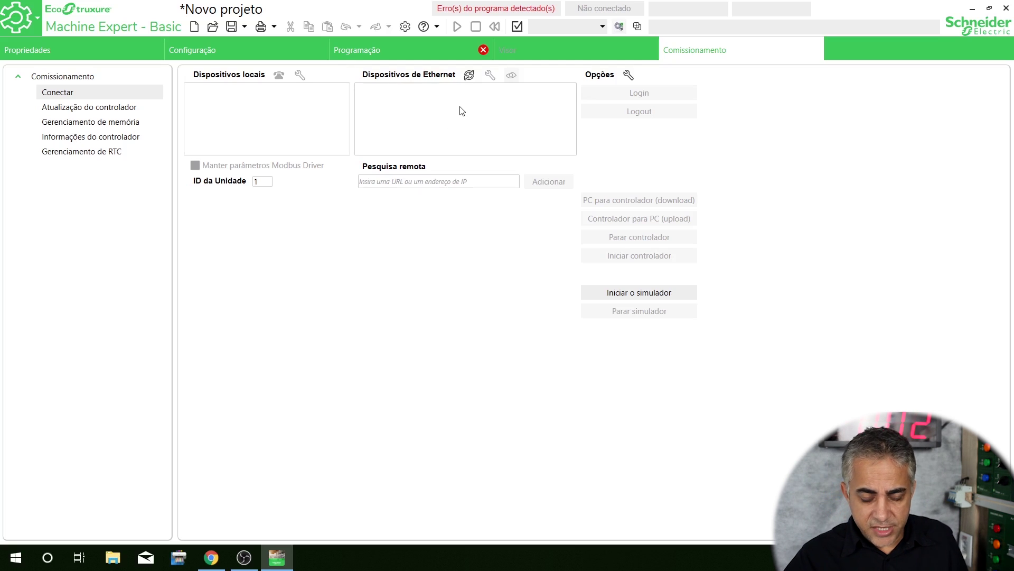
pyautogui.click(469, 77)
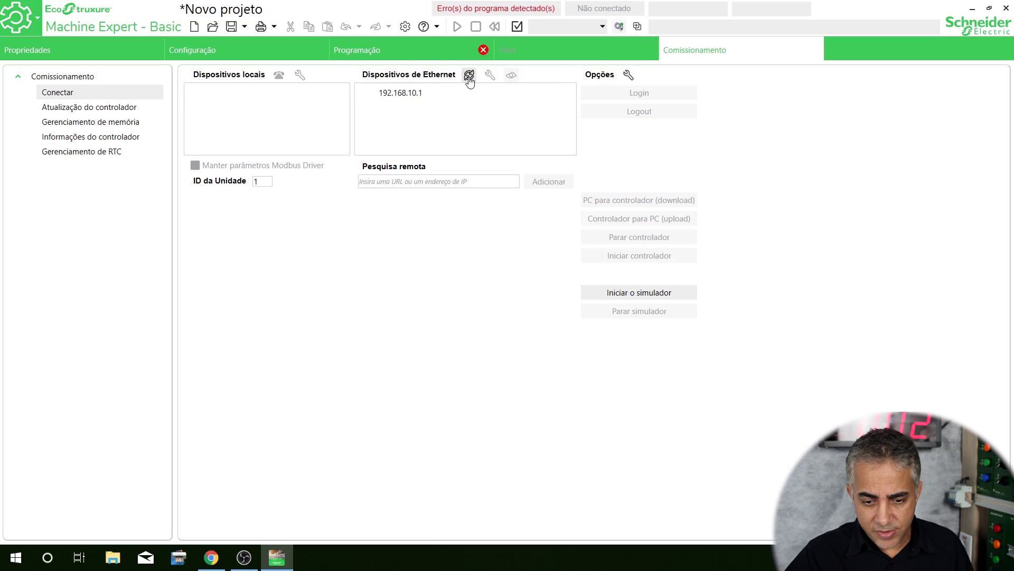
pyautogui.click(414, 99)
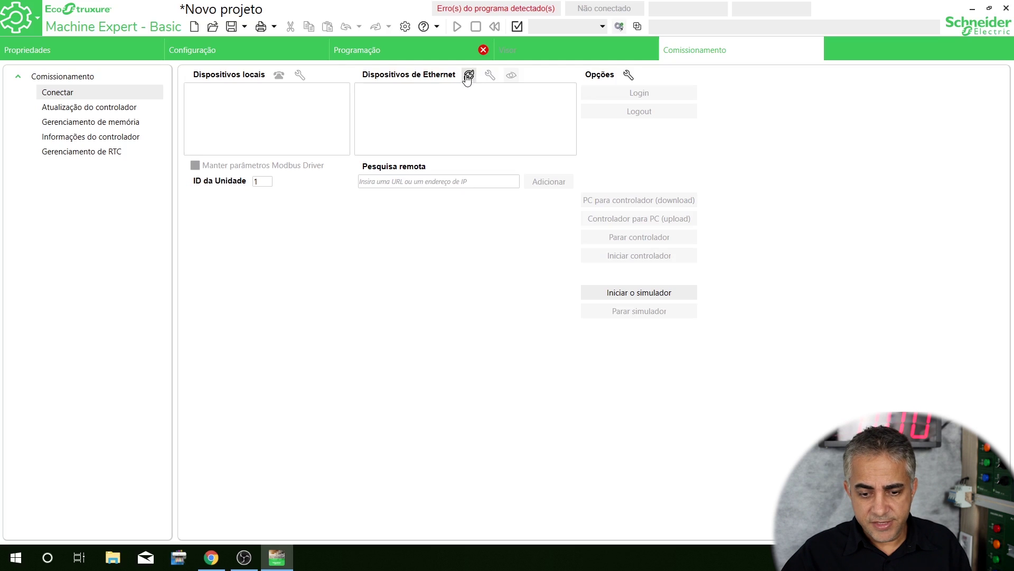
pyautogui.click(468, 76)
pyautogui.click(401, 91)
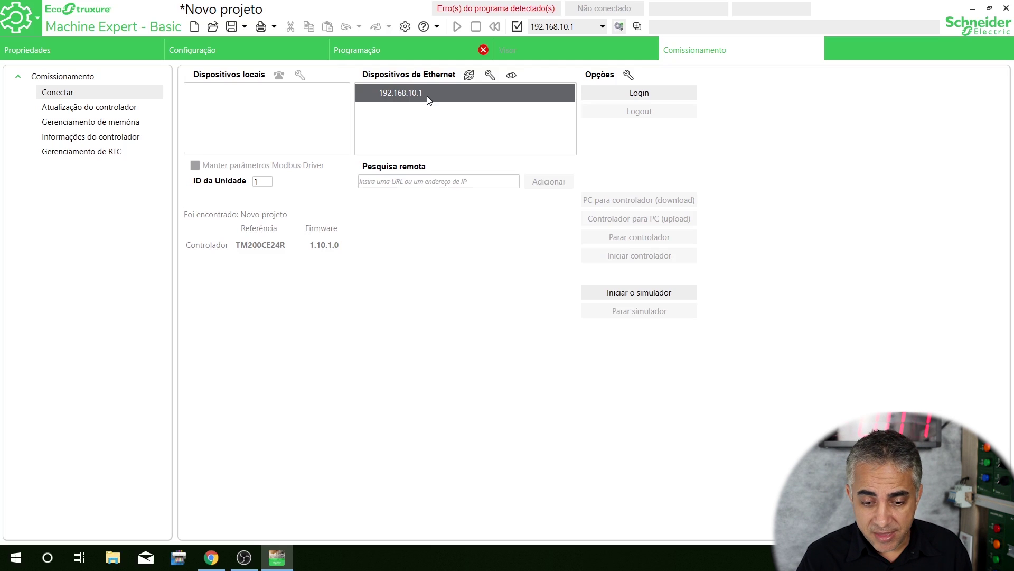
# - Set the selected controller's fixed IP address to 192.168.15.1 and apply it
pyautogui.click(491, 77)
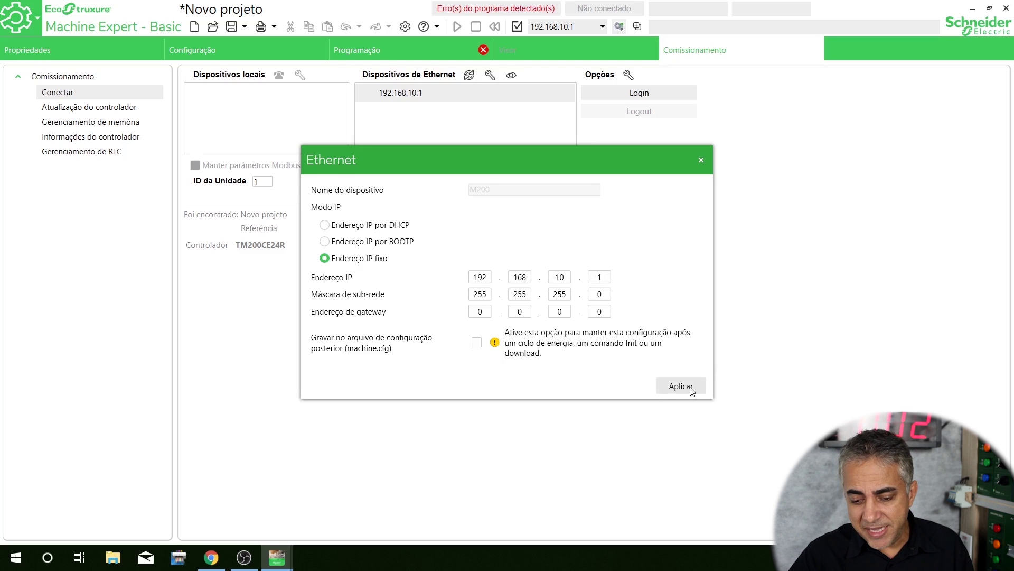
pyautogui.doubleClick(560, 277)
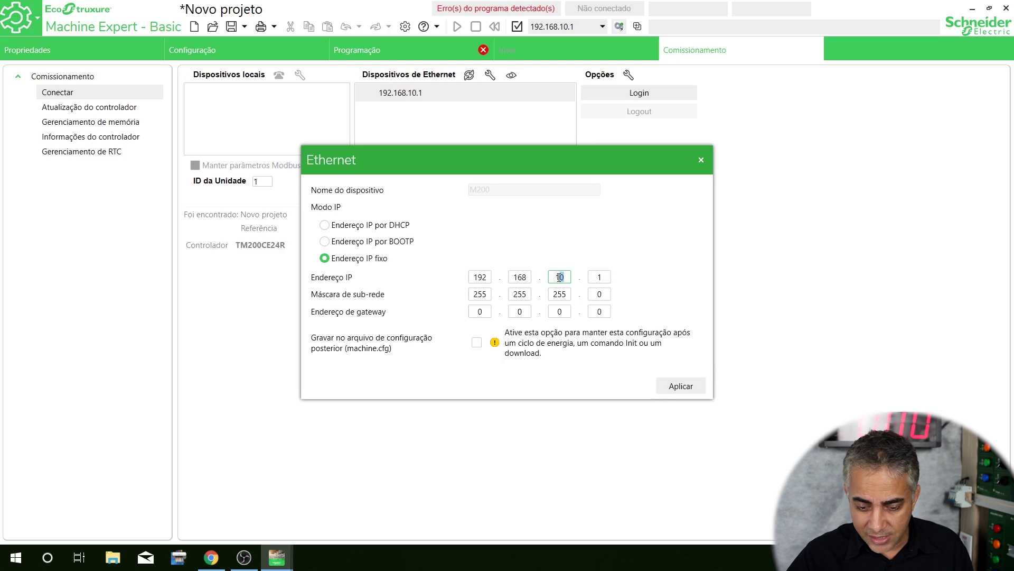
pyautogui.write('15')
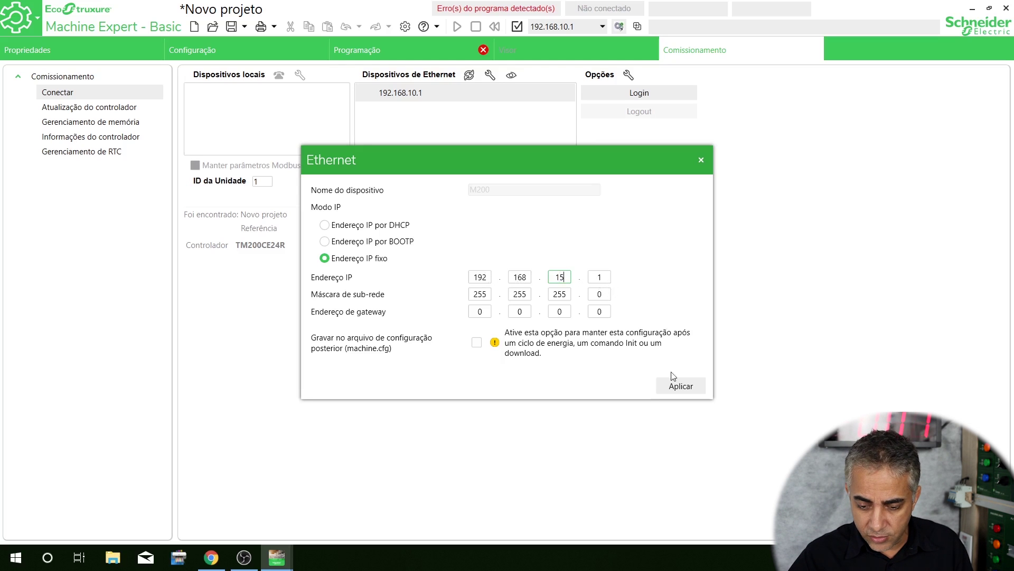
pyautogui.click(675, 386)
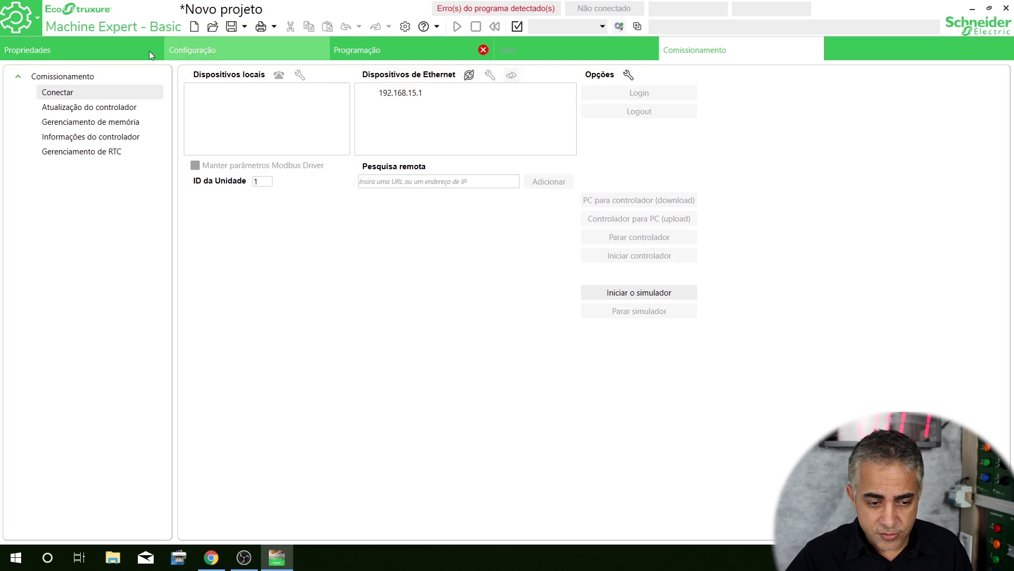
# - Set the fixed IP address of the project's ETH1 port to 198.168.15.1 and apply the Ethernet configuration
pyautogui.click(181, 47)
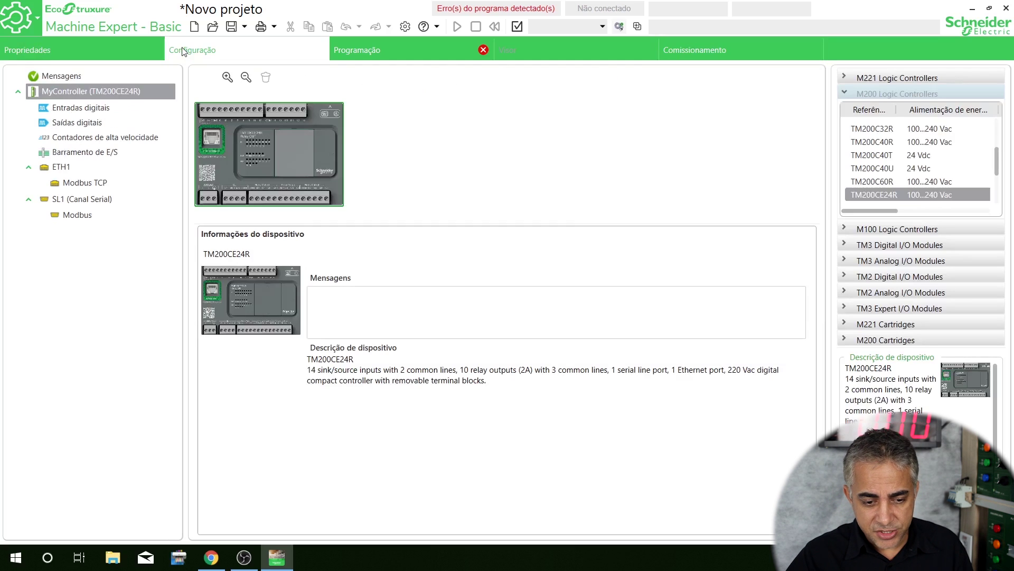
pyautogui.click(211, 141)
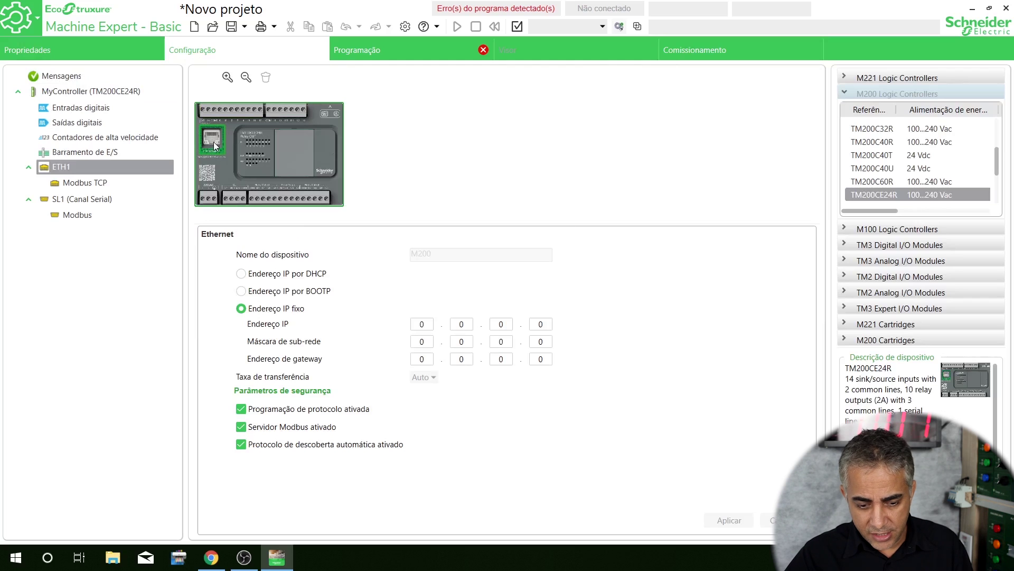
pyautogui.click(411, 326)
pyautogui.write('198')
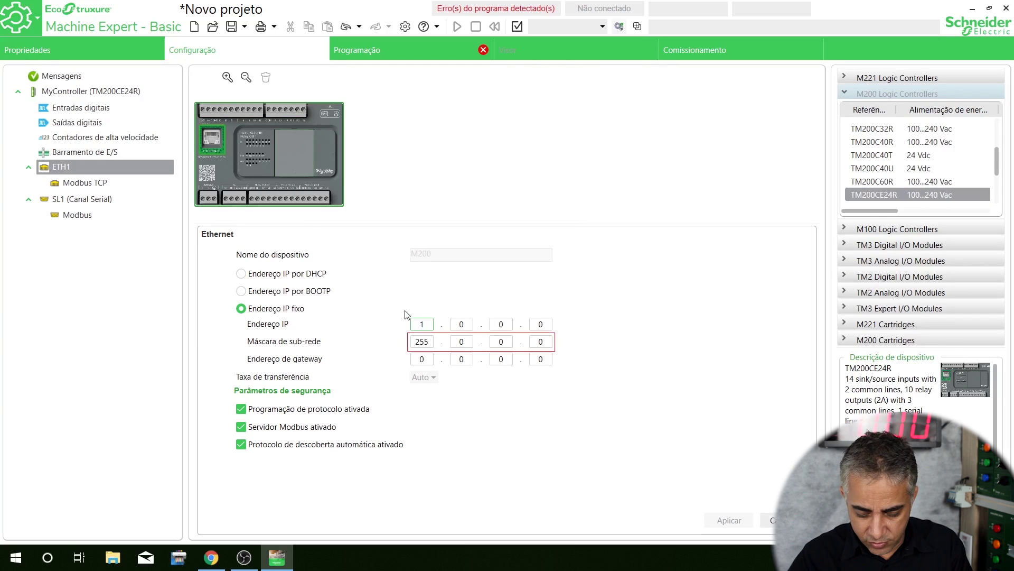
pyautogui.click(463, 325)
pyautogui.write('168')
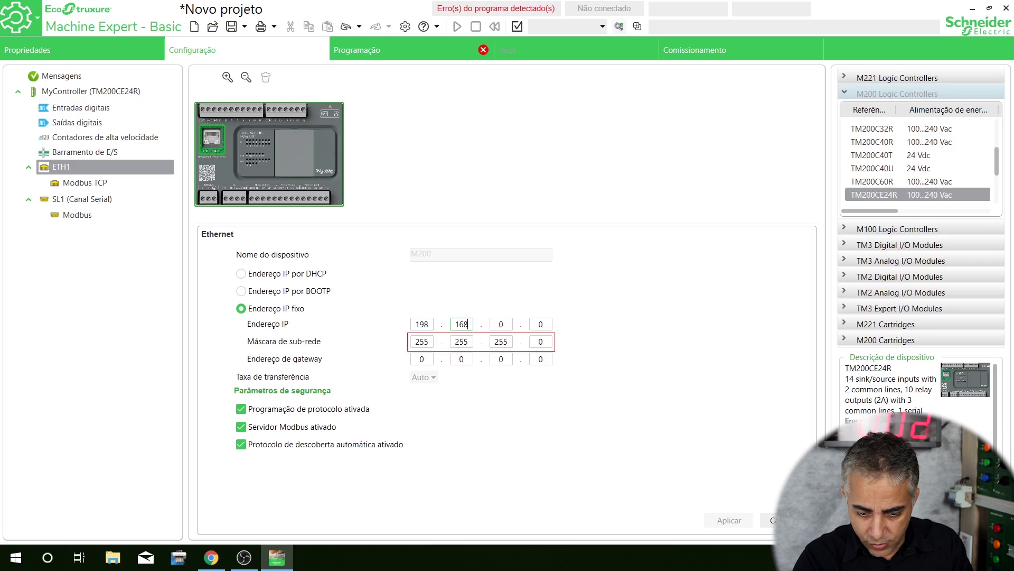
pyautogui.click(501, 324)
pyautogui.write('15')
pyautogui.click(541, 324)
pyautogui.write('1')
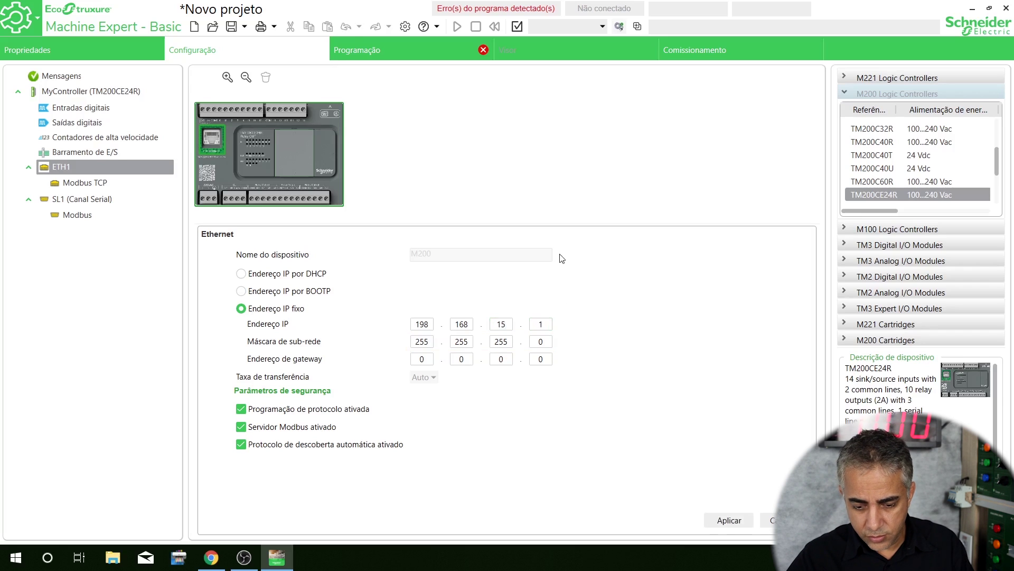
pyautogui.click(741, 525)
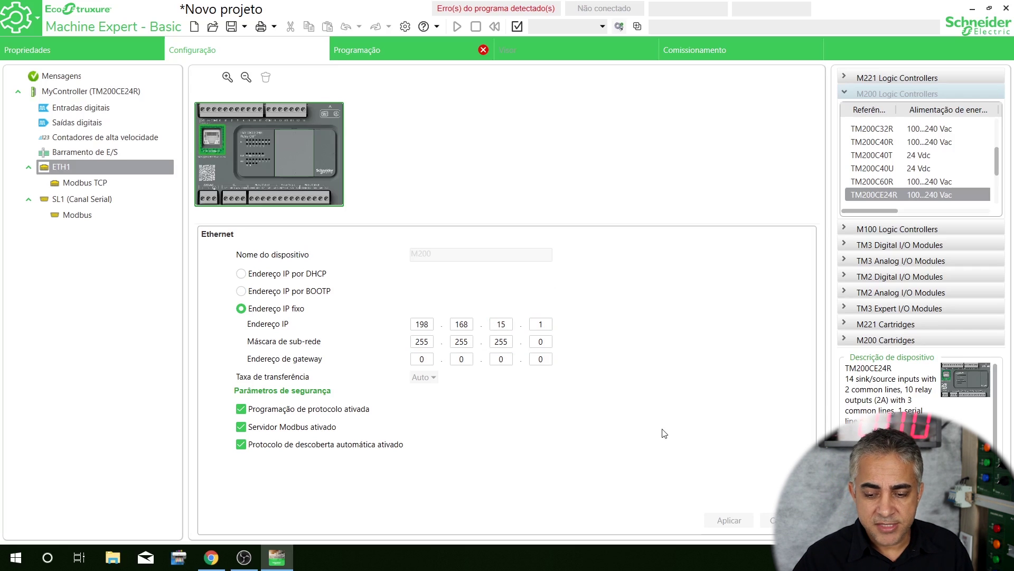
# - Compare the Ethernet settings of the detected controller at 192.168.15.1 with the project's ETH1 configuration
pyautogui.click(696, 49)
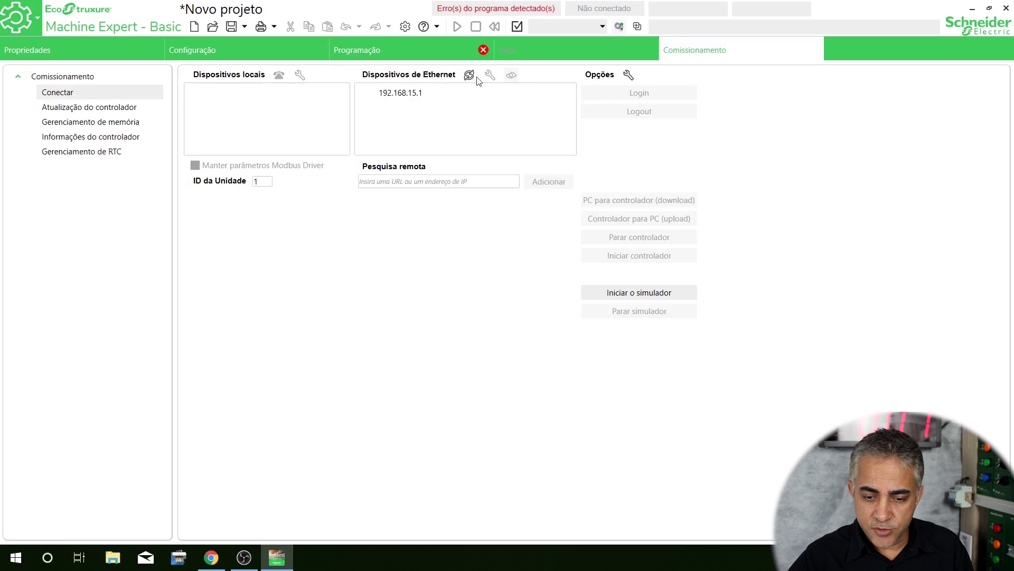
pyautogui.click(422, 98)
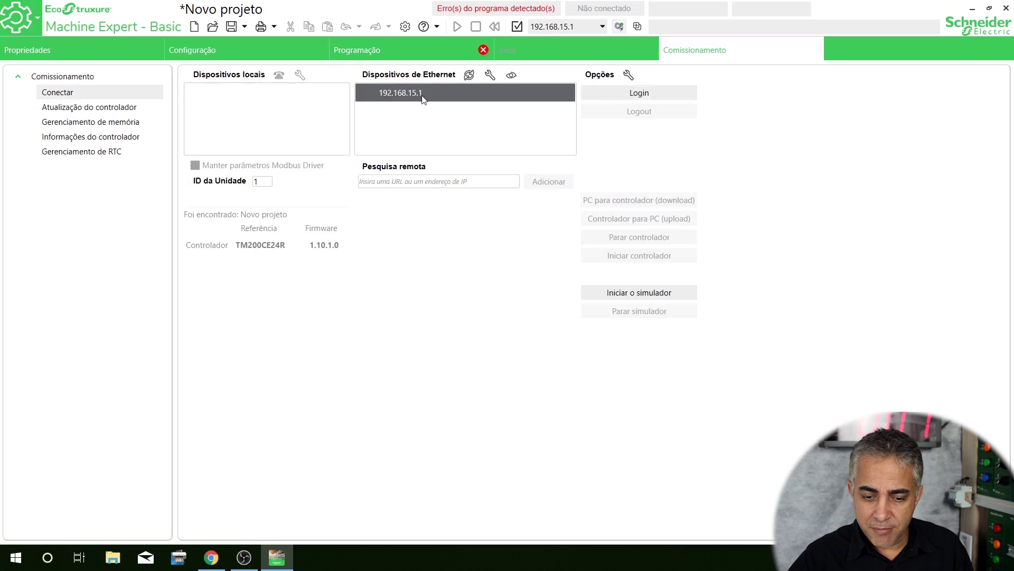
pyautogui.click(489, 75)
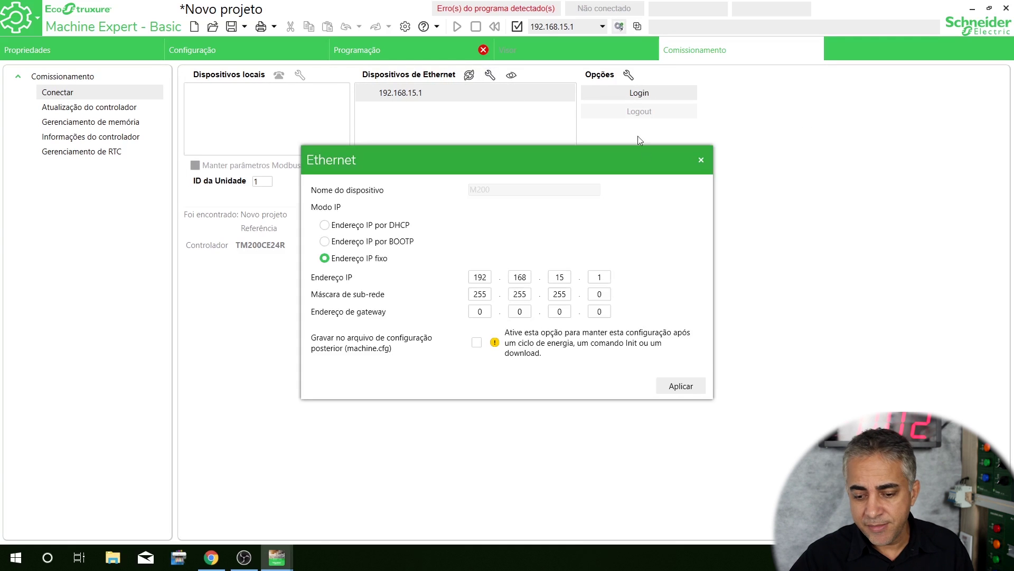
pyautogui.click(703, 161)
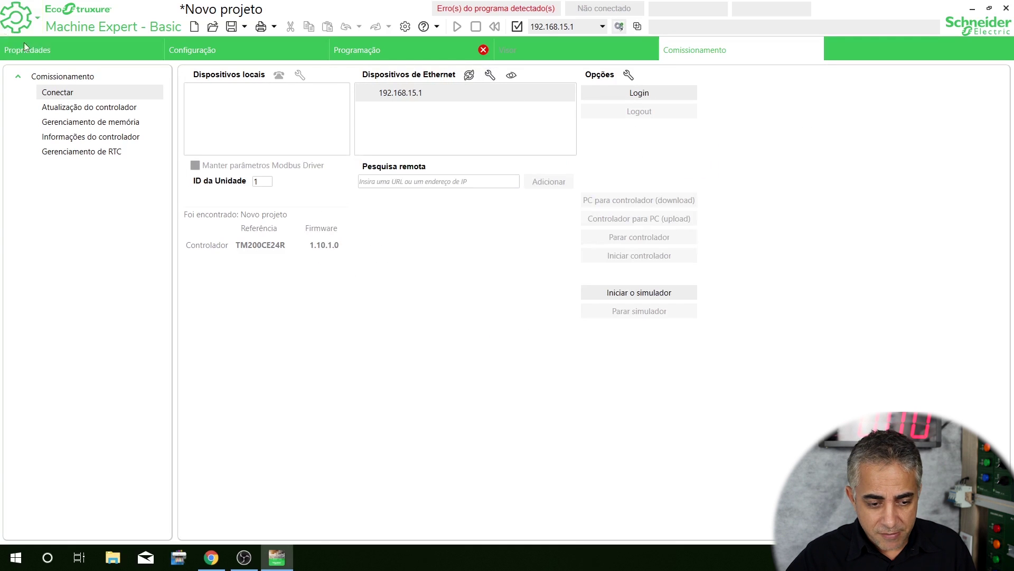
pyautogui.click(189, 52)
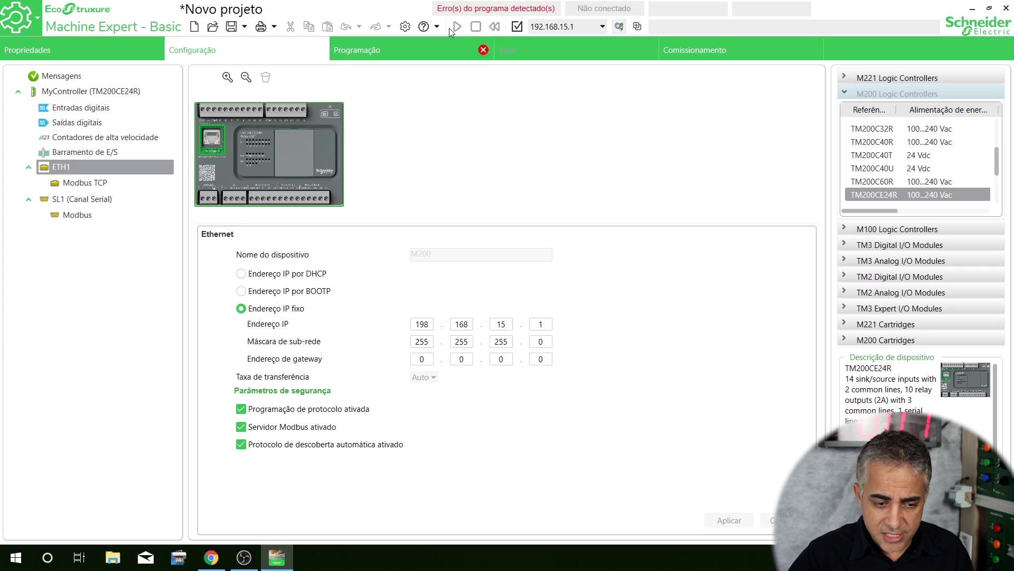
# - Insert a normally open contact at the start of Rung0 and an output coil at its end
pyautogui.click(372, 52)
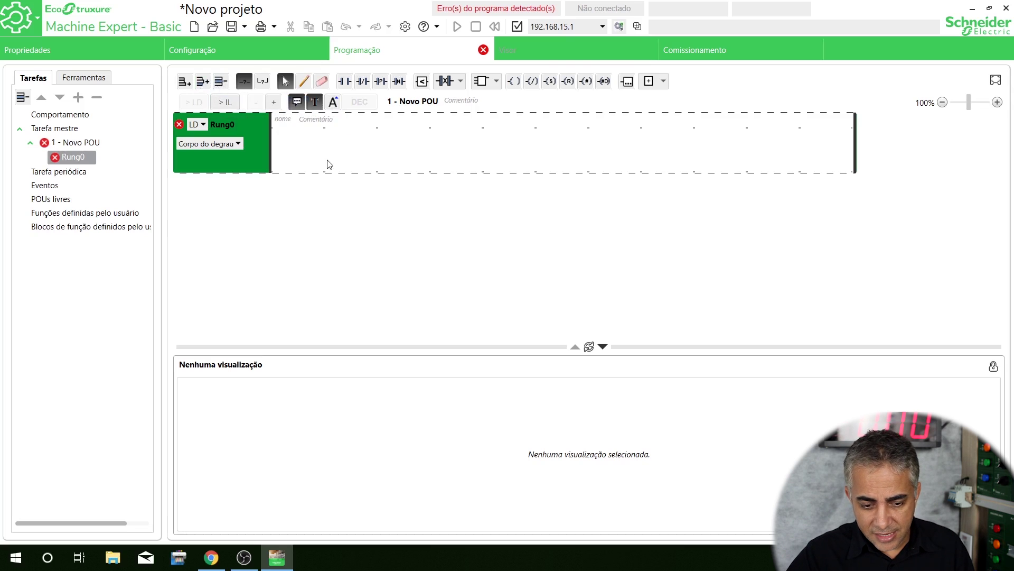
pyautogui.click(321, 140)
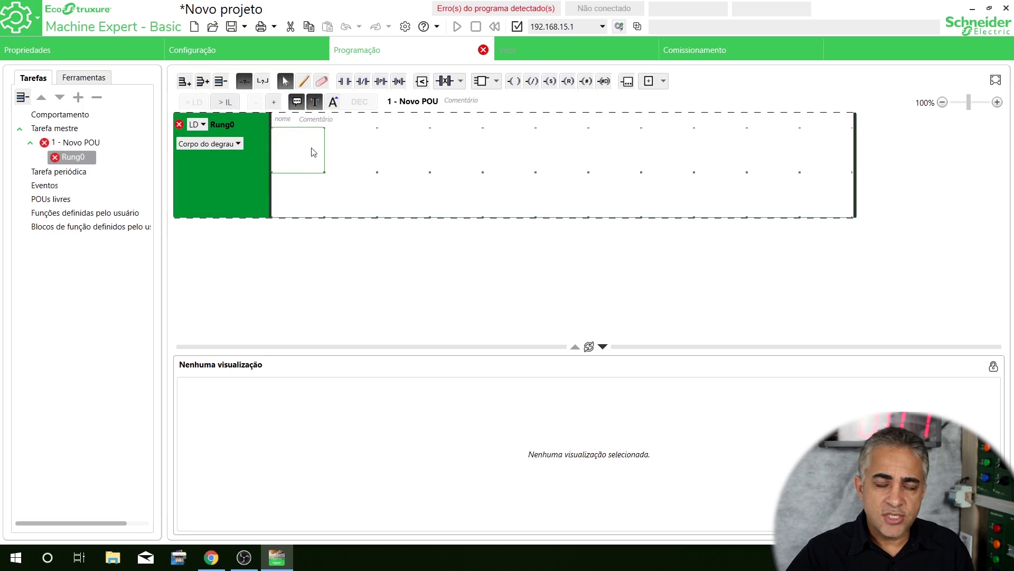
pyautogui.click(343, 84)
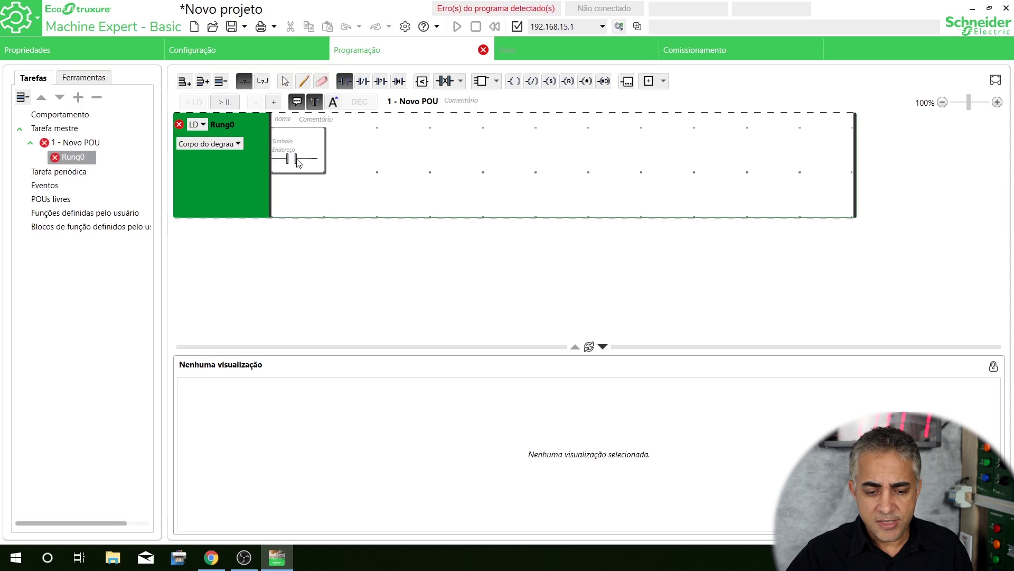
pyautogui.click(292, 160)
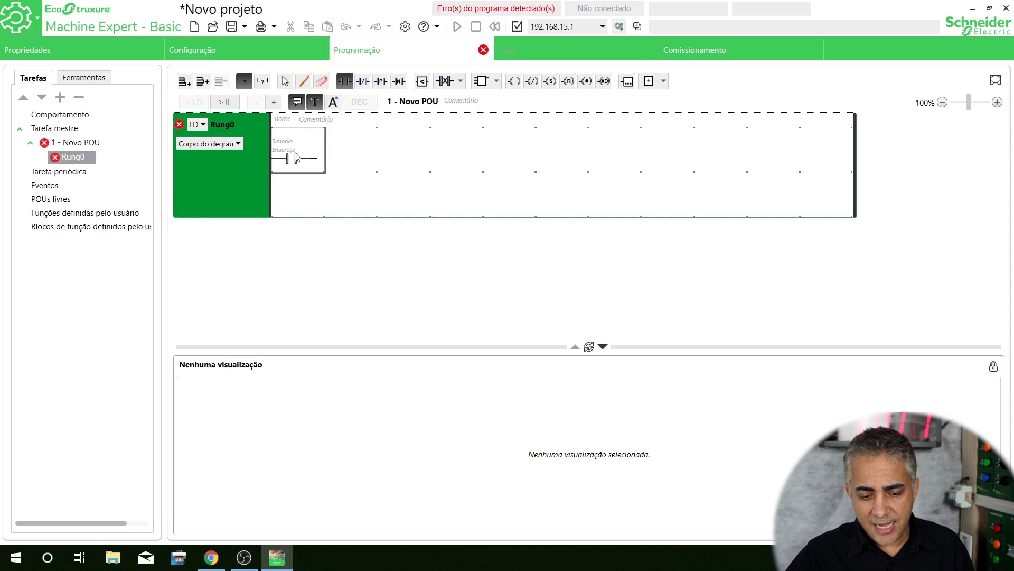
pyautogui.press('Escape')
pyautogui.click(300, 162)
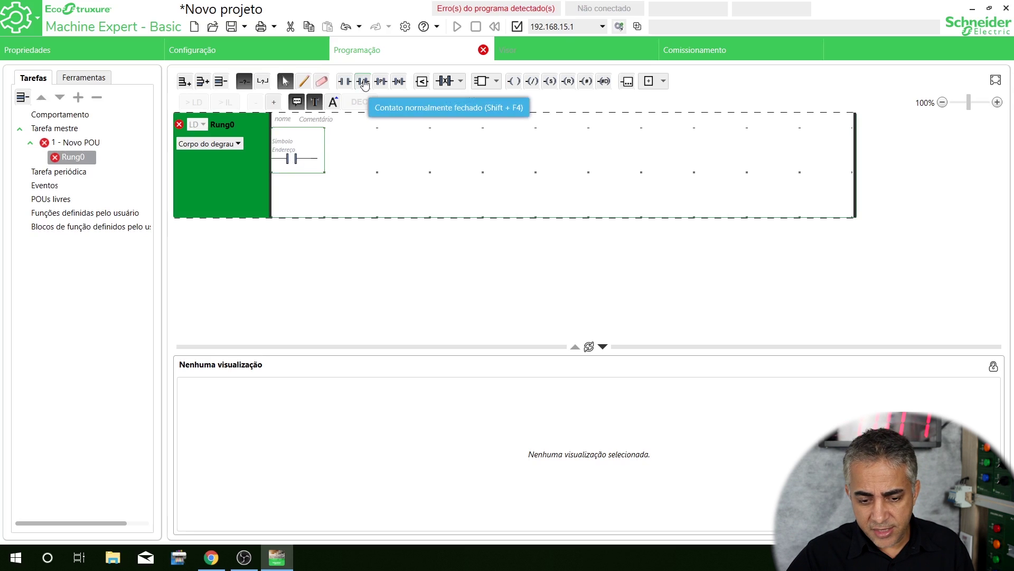
pyautogui.click(515, 82)
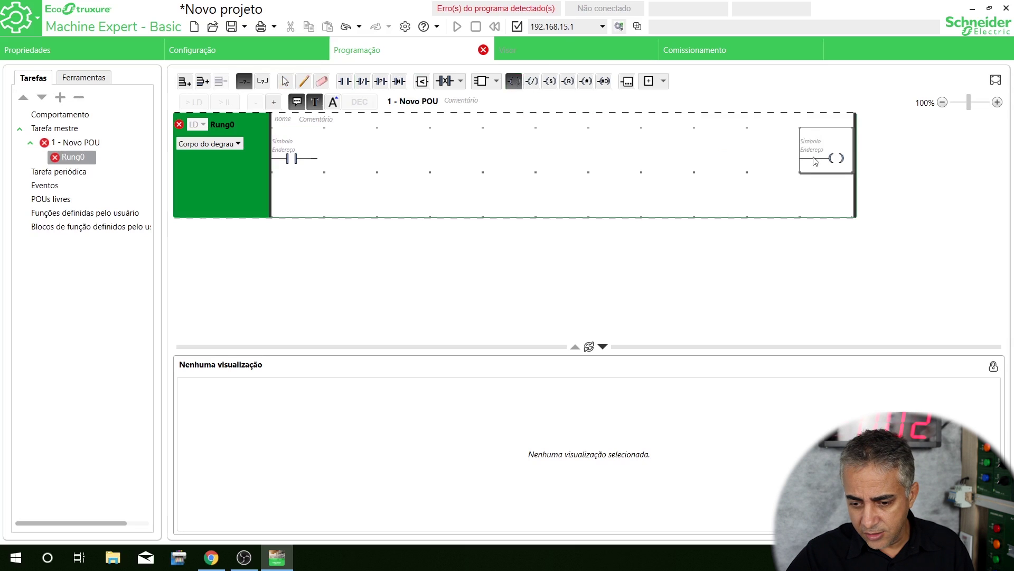
pyautogui.click(815, 161)
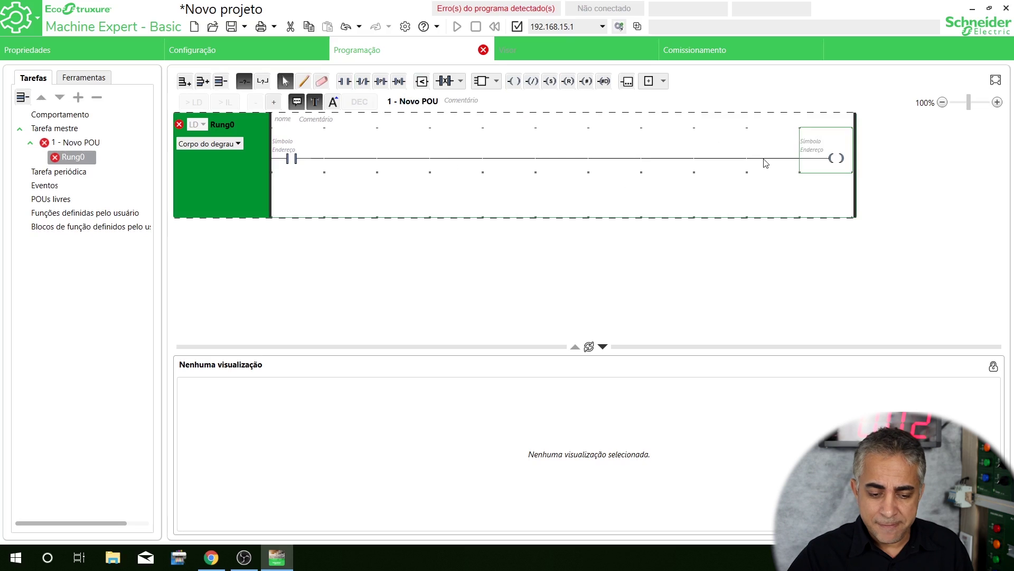
# - Assign the address %I0.0 to the normally open contact in Rung0
pyautogui.click(290, 153)
pyautogui.click(289, 151)
pyautogui.write('%')
pyautogui.press('Escape')
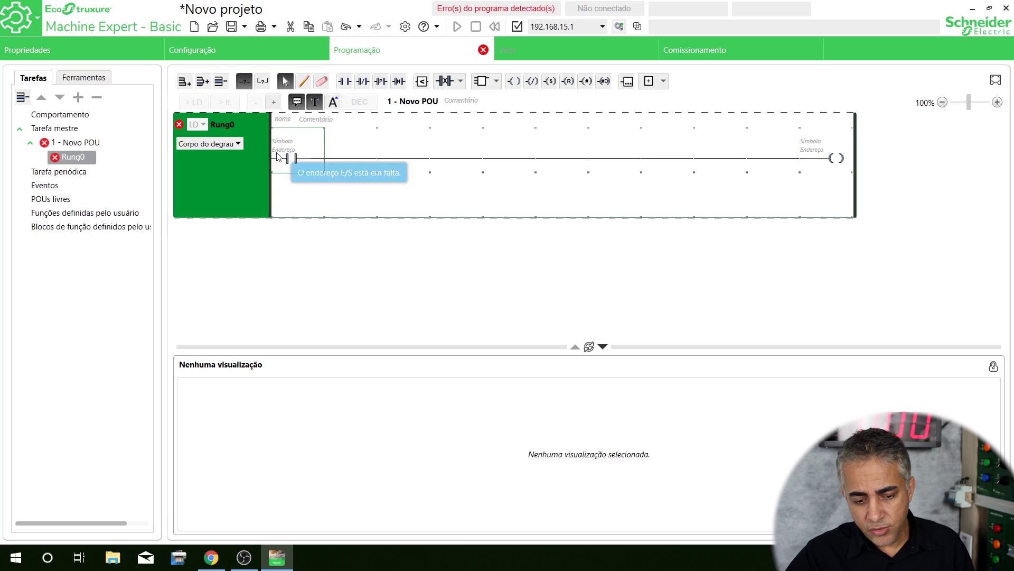
pyautogui.doubleClick(293, 153)
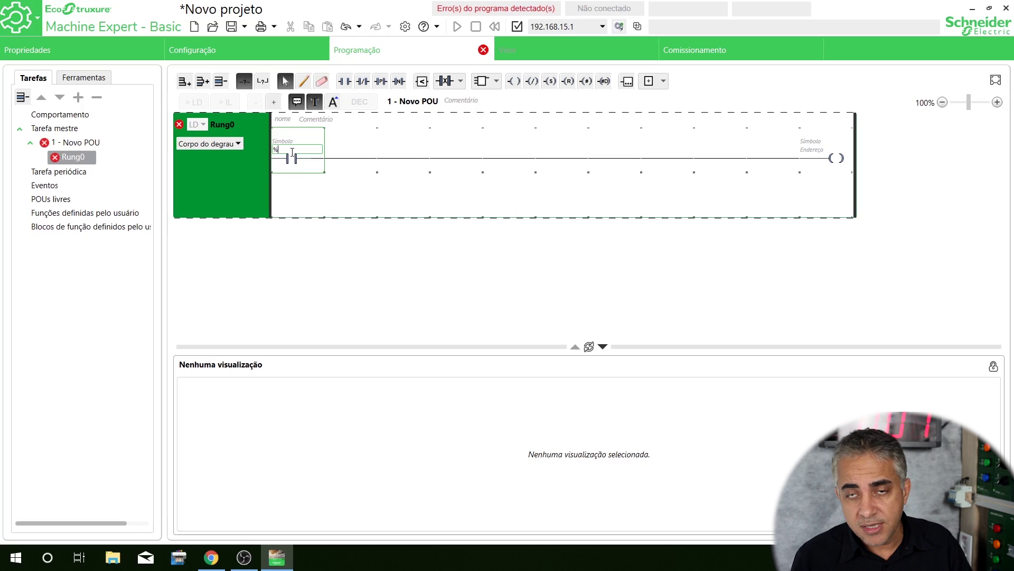
pyautogui.write('I0.0')
pyautogui.press('Return')
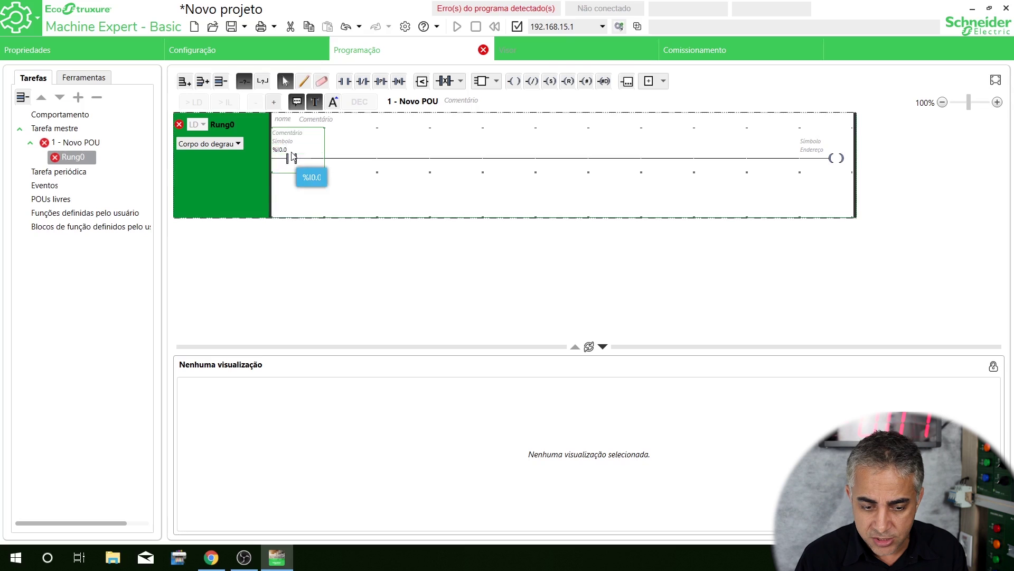
# - Assign the address %Q0.0 to the output coil at the end of Rung0
pyautogui.click(822, 155)
pyautogui.doubleClick(820, 151)
pyautogui.write('%')
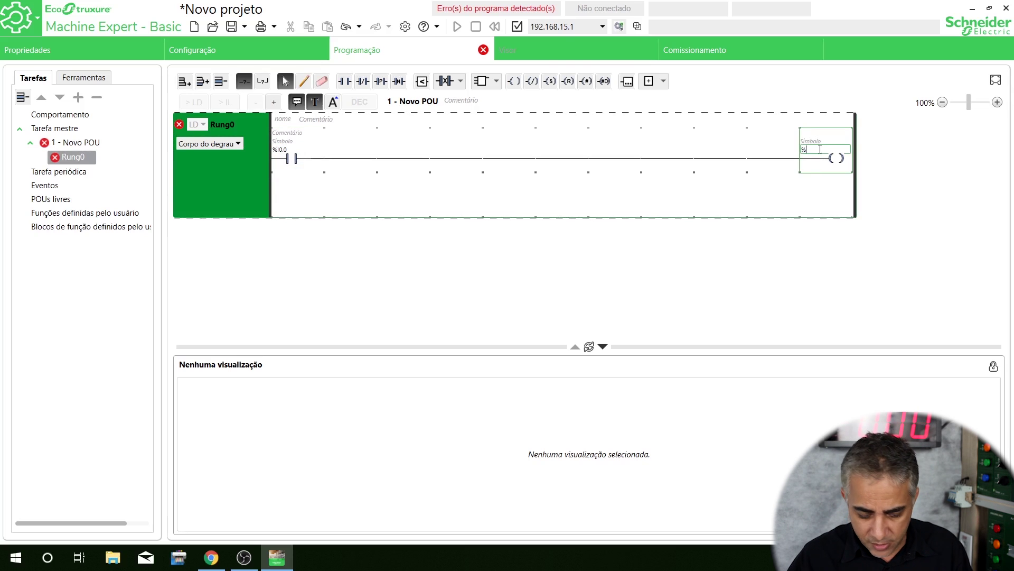
pyautogui.write('Q0.0')
pyautogui.press('Return')
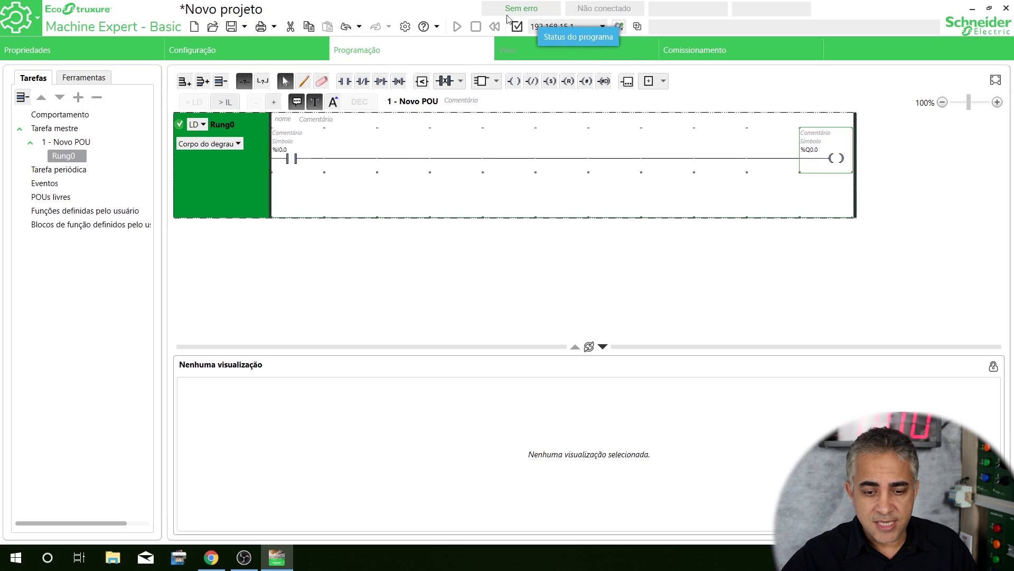
# - Try to start the simulator for the project from the commissioning options, and dismiss the result report
pyautogui.click(687, 52)
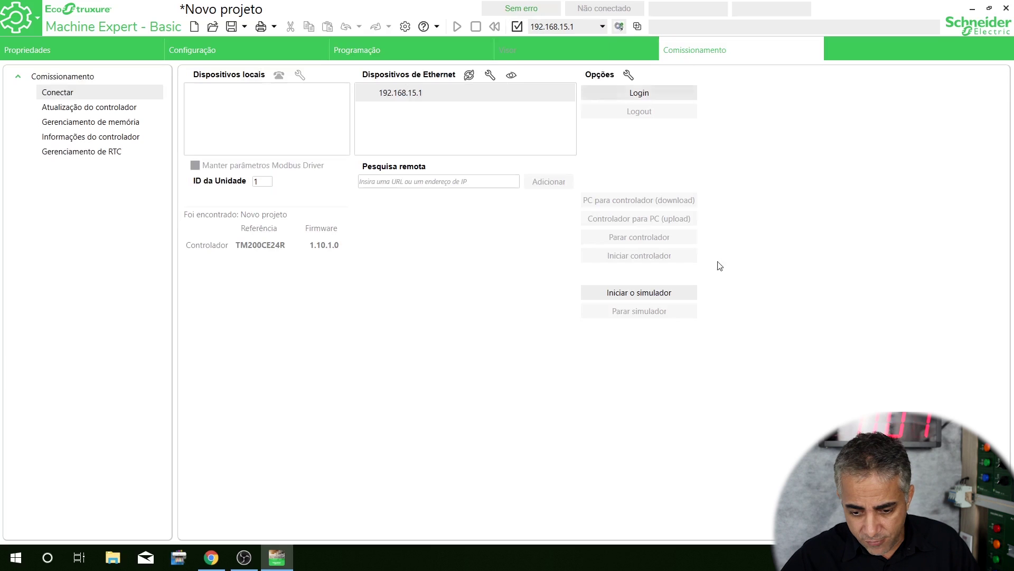
pyautogui.click(634, 297)
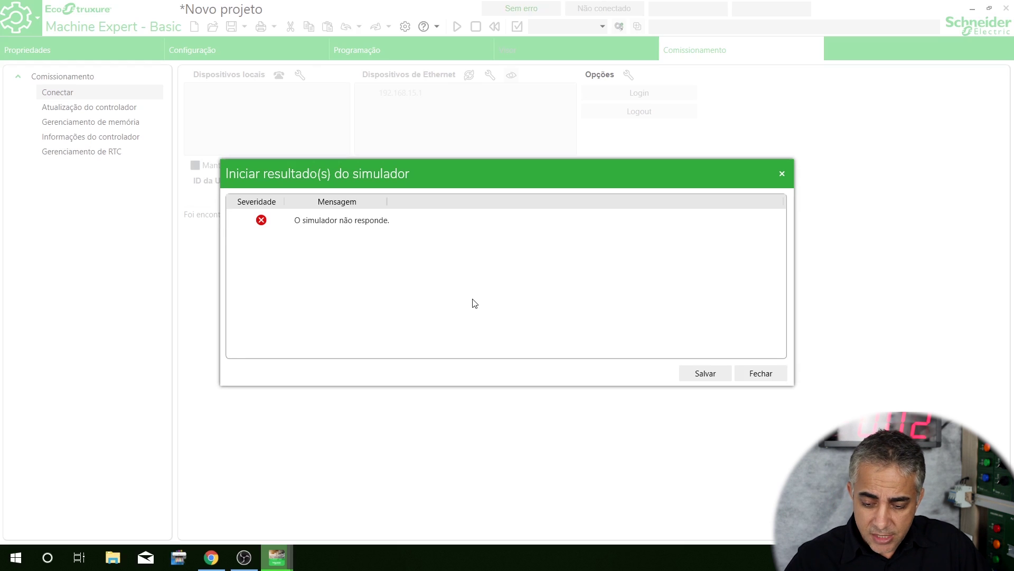
pyautogui.click(757, 377)
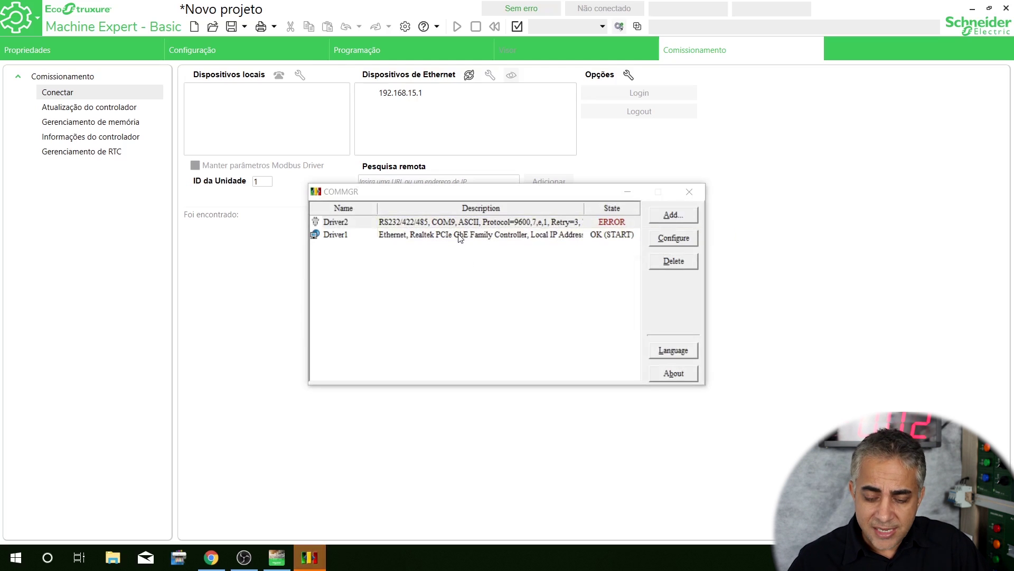
# - Close the COMMGR communication manager and start the controller simulator again
pyautogui.click(689, 193)
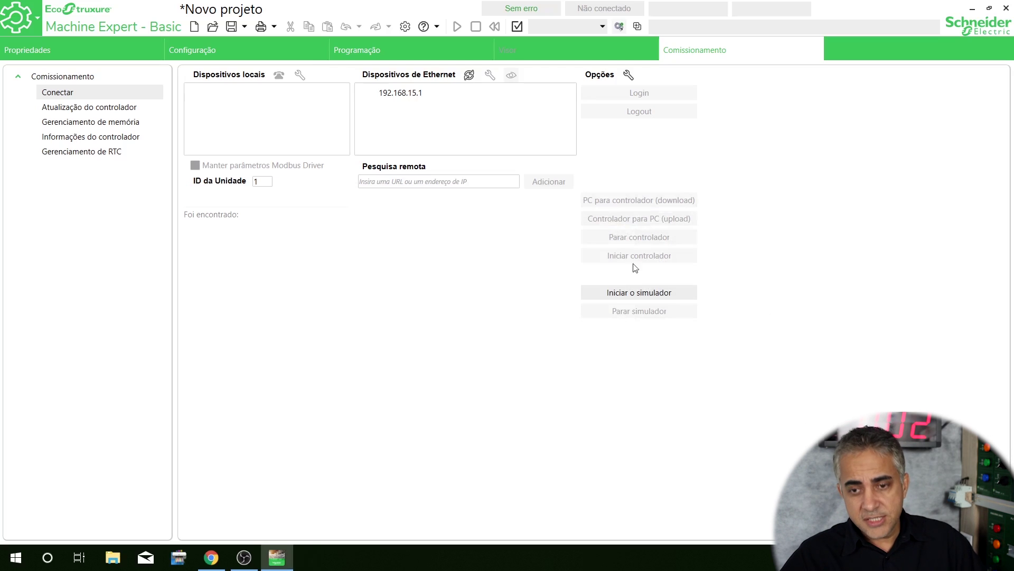
pyautogui.click(619, 295)
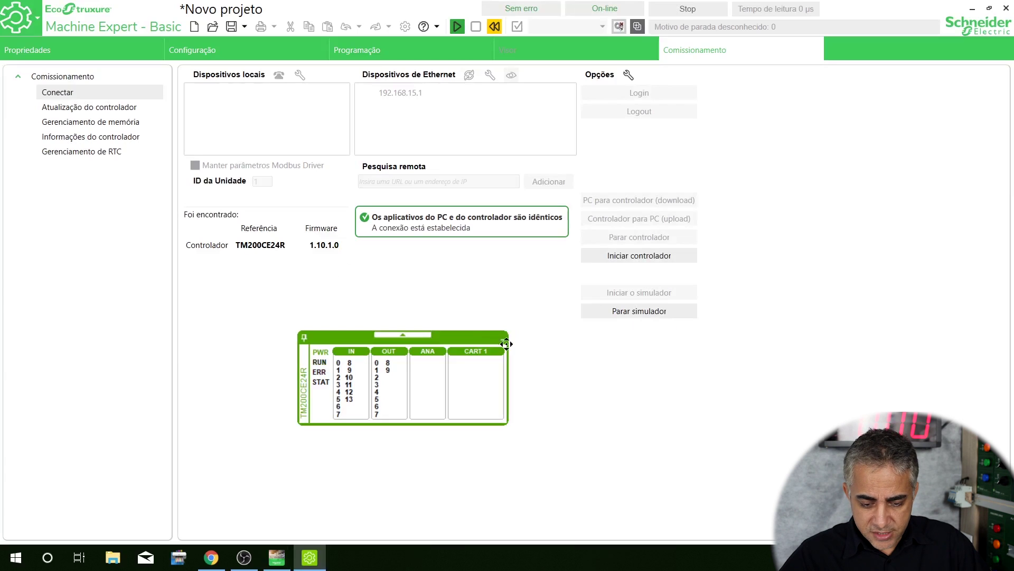
# - Return to the Rung0 program and put the simulated controller into run mode, accepting the confirmation
pyautogui.click(402, 46)
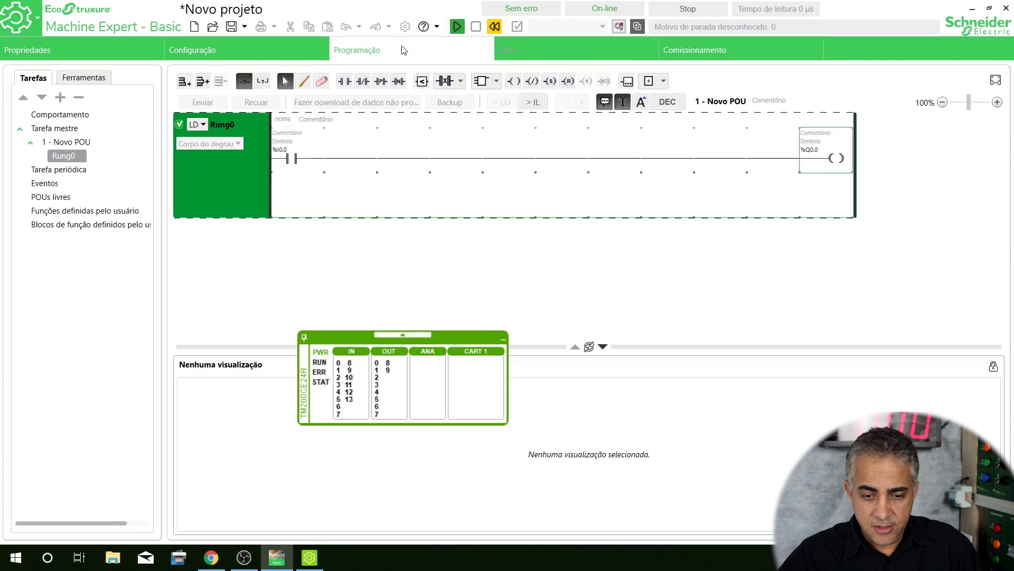
pyautogui.click(457, 27)
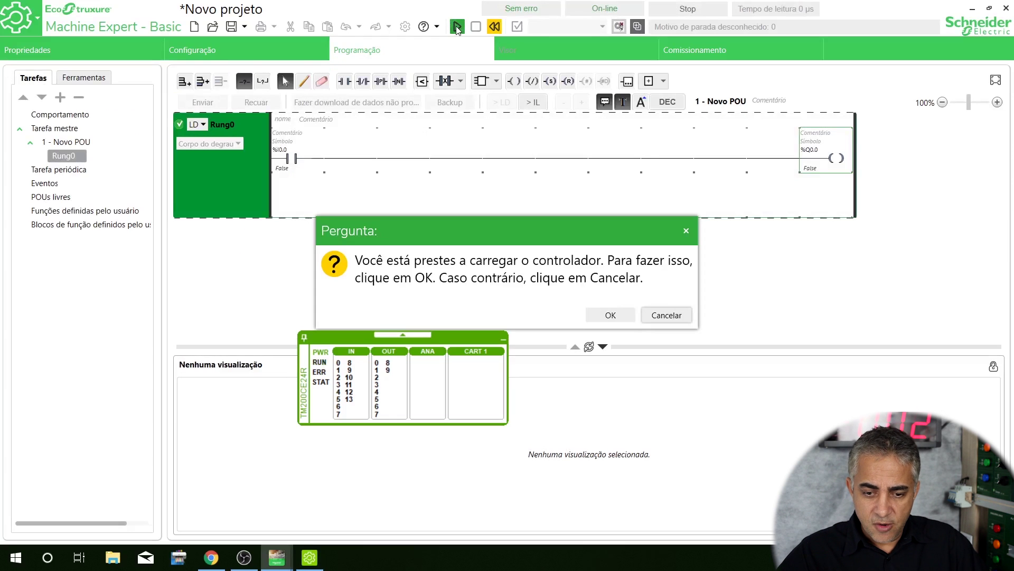
pyautogui.click(607, 315)
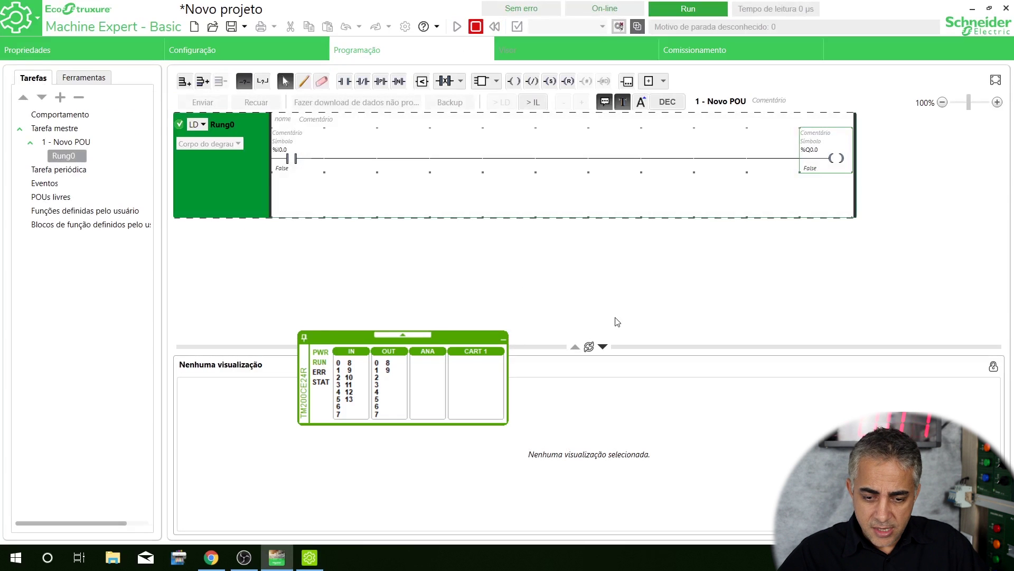
# - Test Rung0 in the simulation by forcing the %I0.0 contact to 1, forcing it back to 0 and releasing the force
pyautogui.moveTo(296, 164)
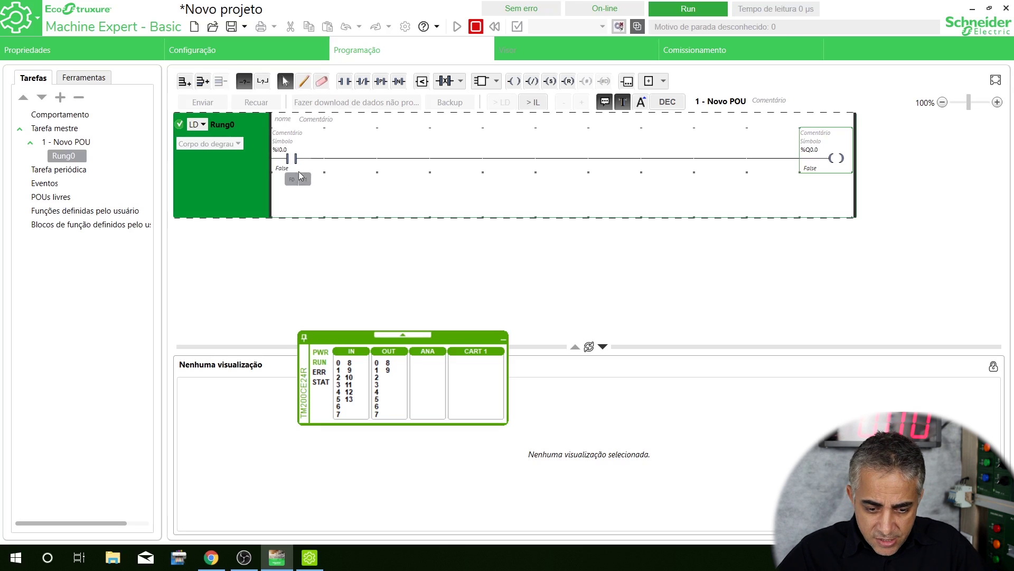
pyautogui.click(305, 182)
pyautogui.moveTo(836, 163)
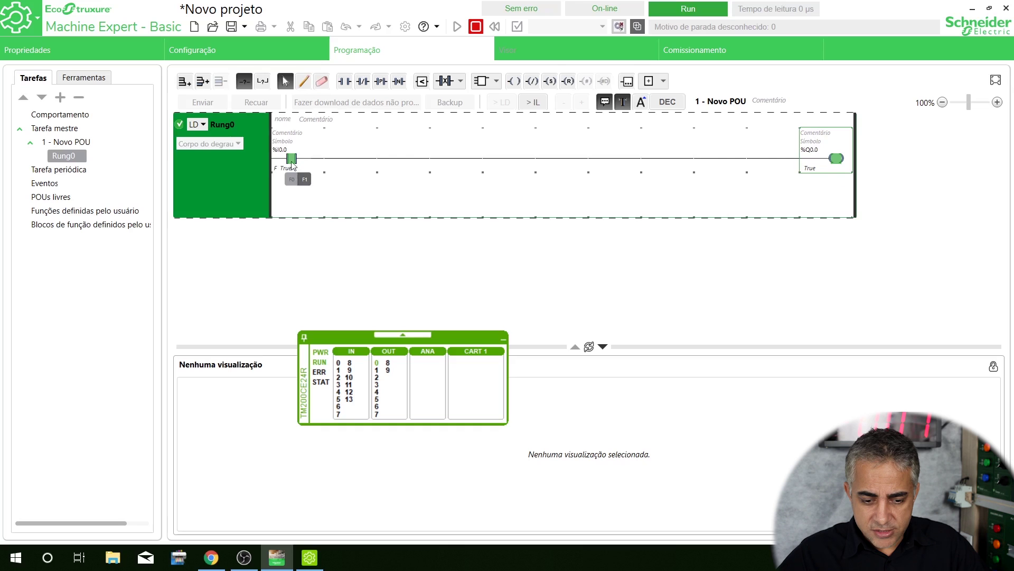
pyautogui.click(292, 179)
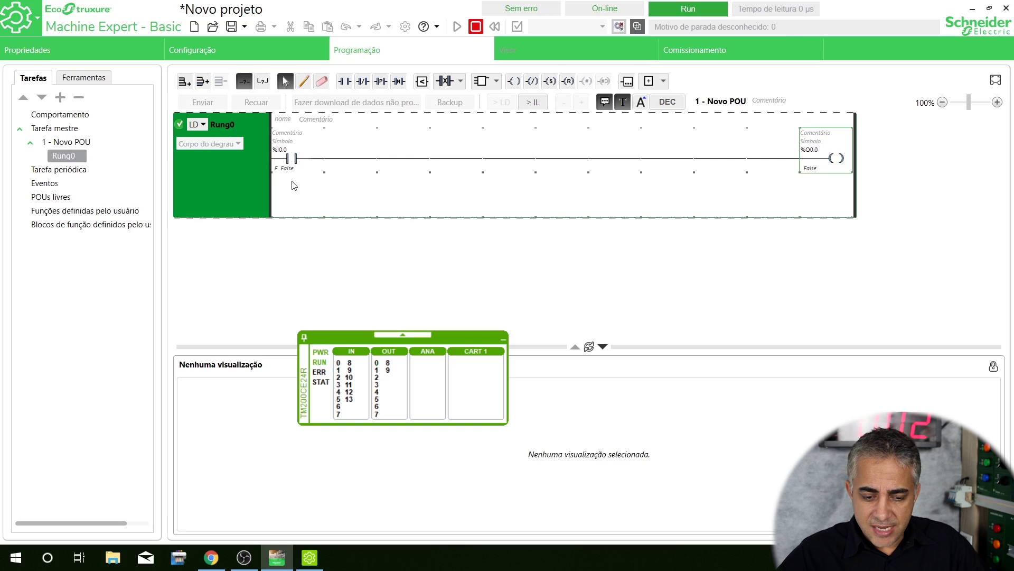
pyautogui.click(291, 183)
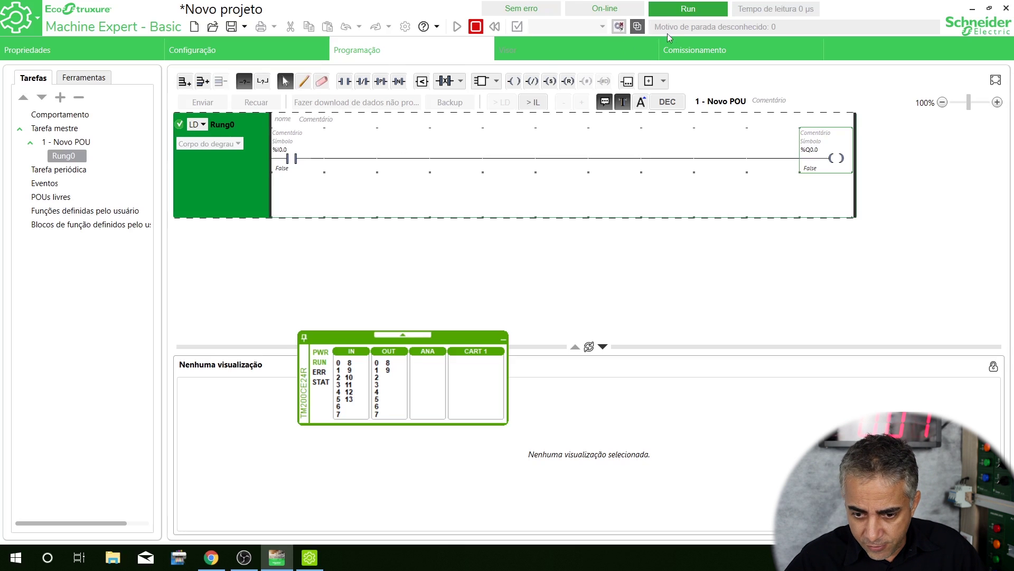
# - Return to the commissioning options and stop the controller simulator
pyautogui.click(679, 47)
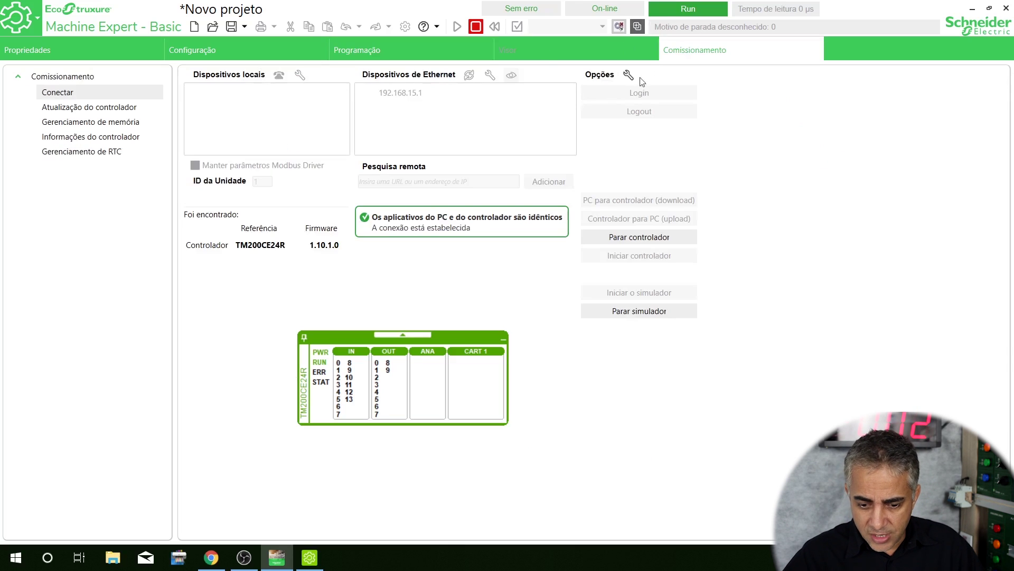
pyautogui.click(641, 311)
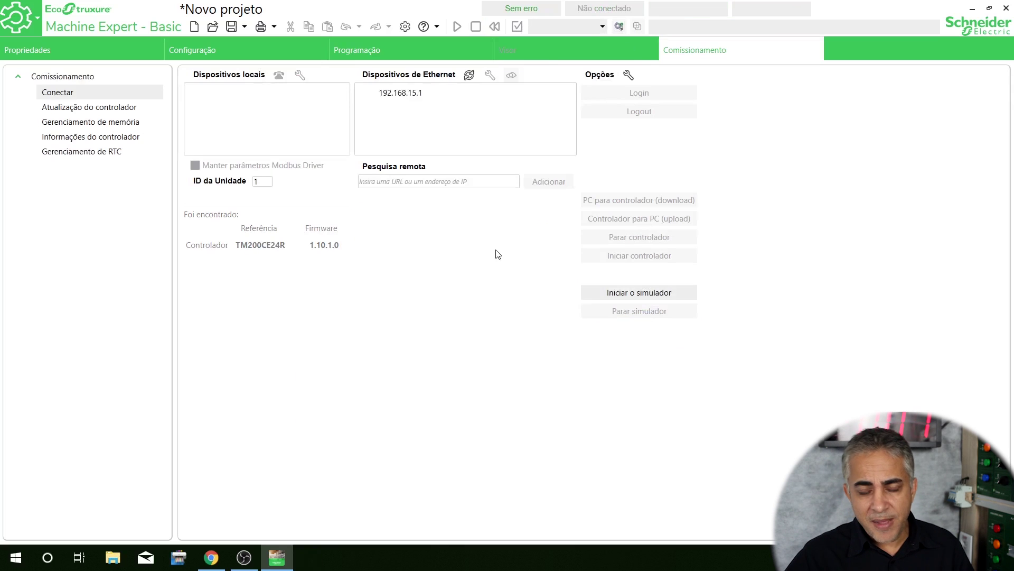
# - Try to log in to the Ethernet controller at 192.168.15.1, and decline to retry the connection
pyautogui.click(407, 95)
pyautogui.click(410, 95)
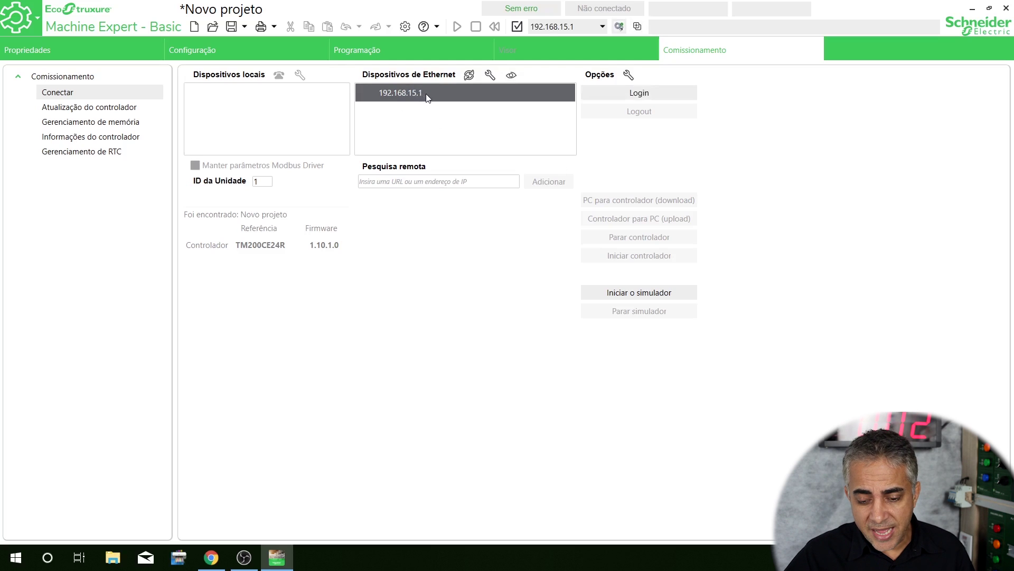
pyautogui.click(649, 95)
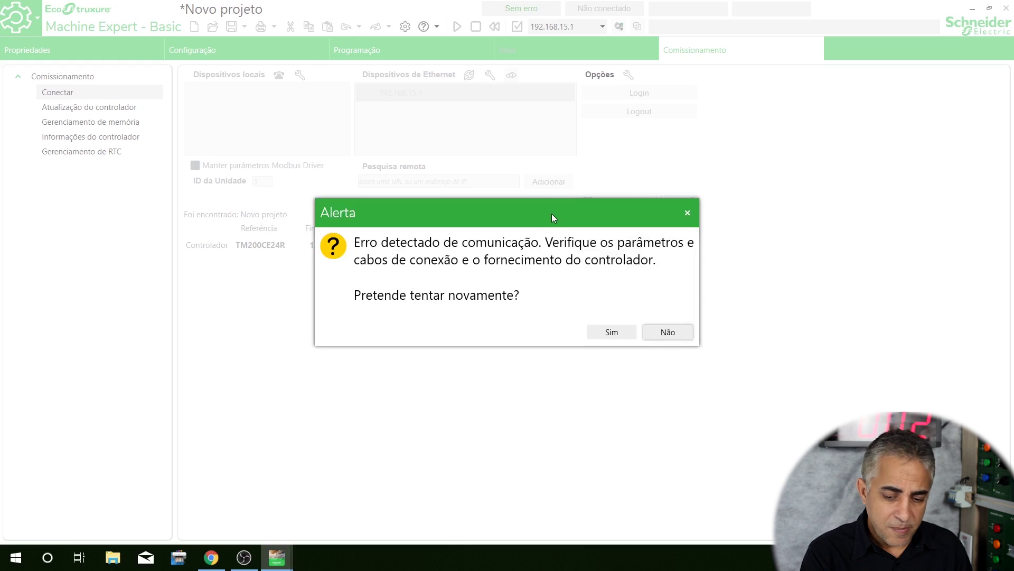
pyautogui.click(668, 333)
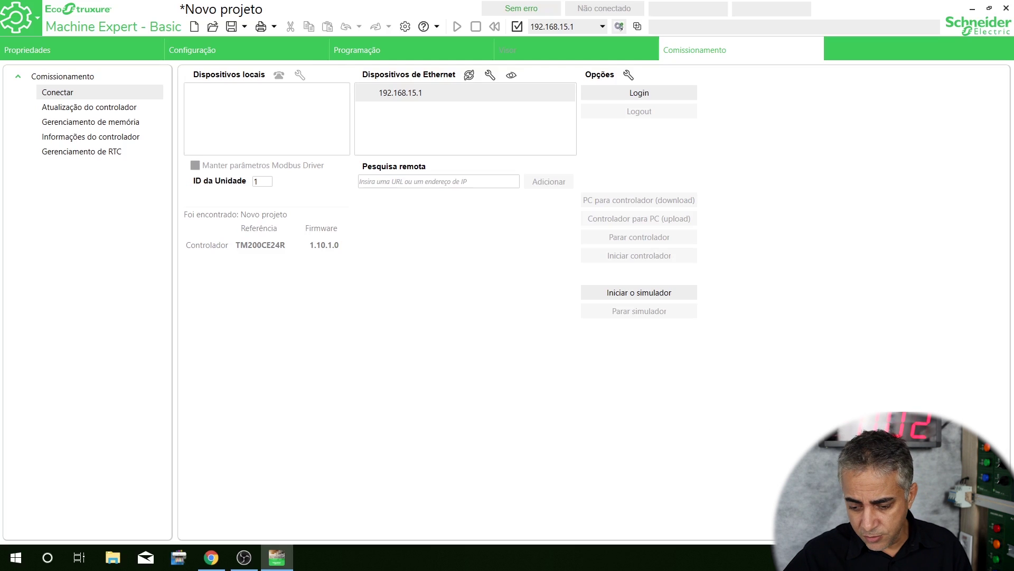
# - Switch to the Windows network settings and open the TCP/IPv4 properties of the Realtek Ethernet adapter
pyautogui.click(851, 557)
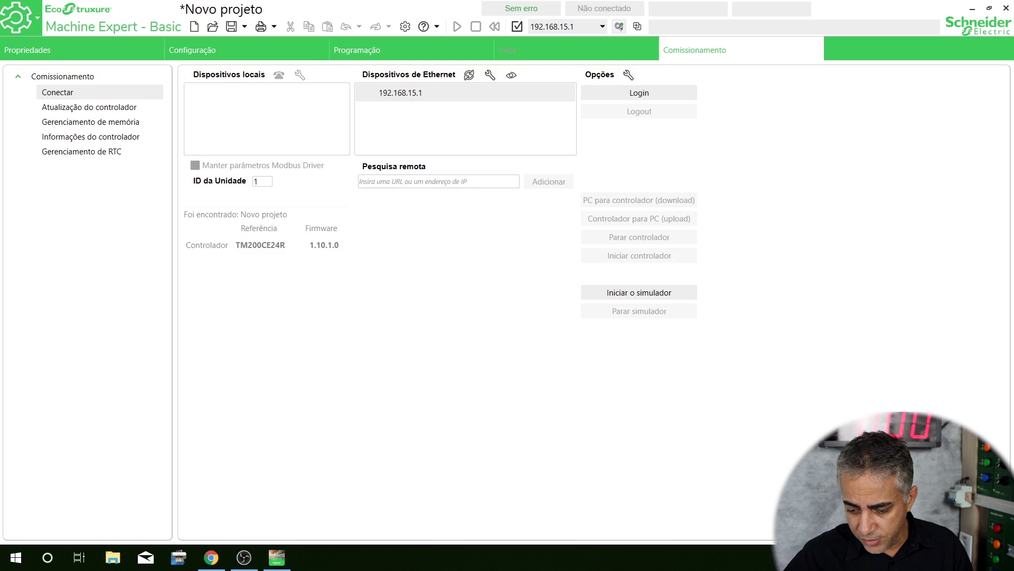
pyautogui.click(887, 565)
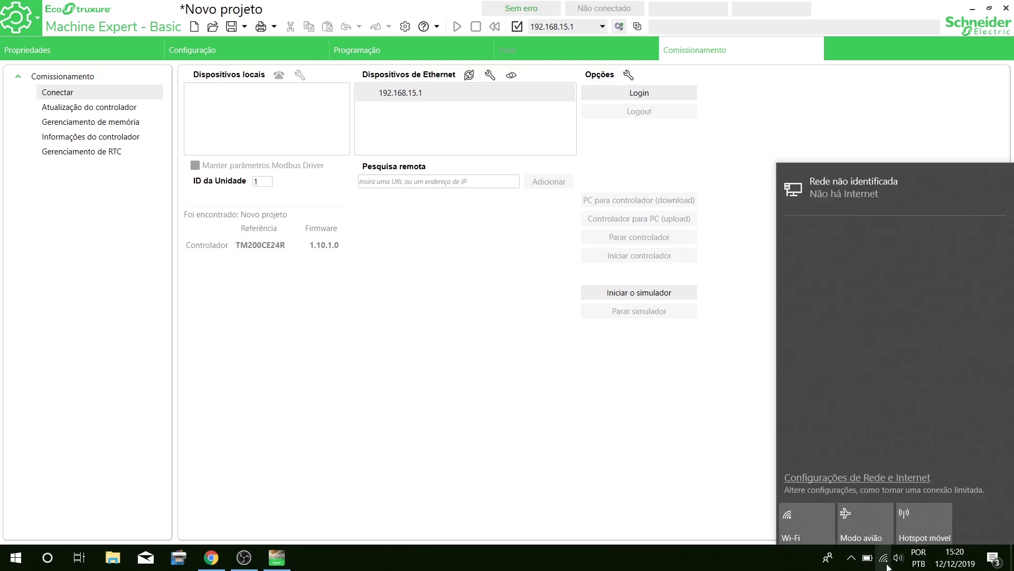
pyautogui.click(867, 476)
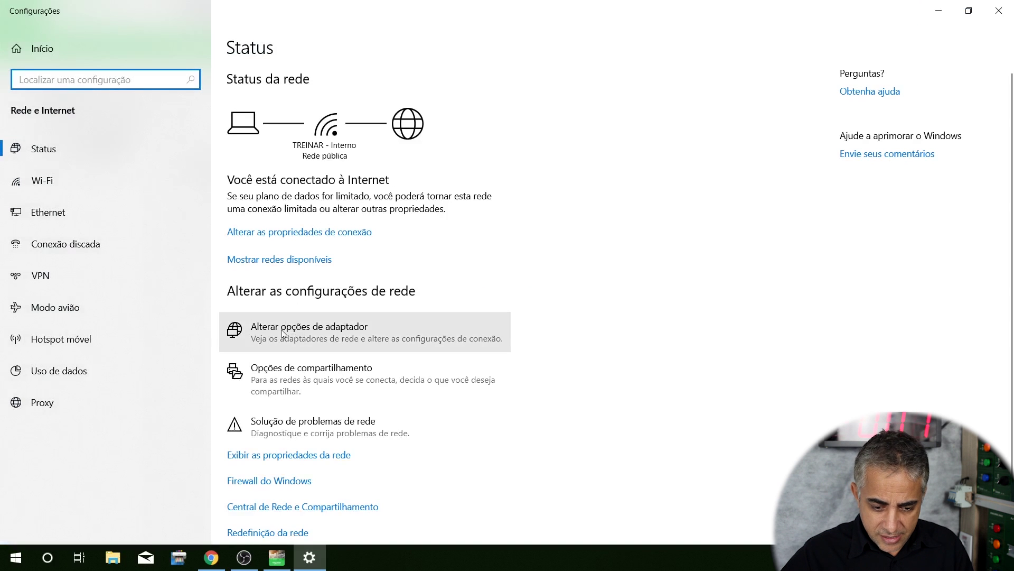
pyautogui.click(273, 332)
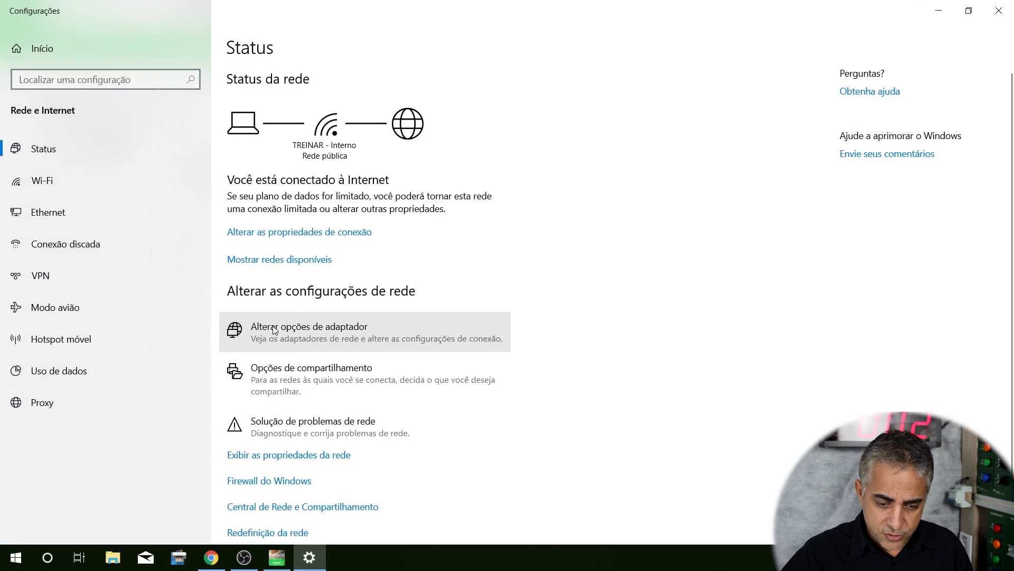
pyautogui.click(210, 174)
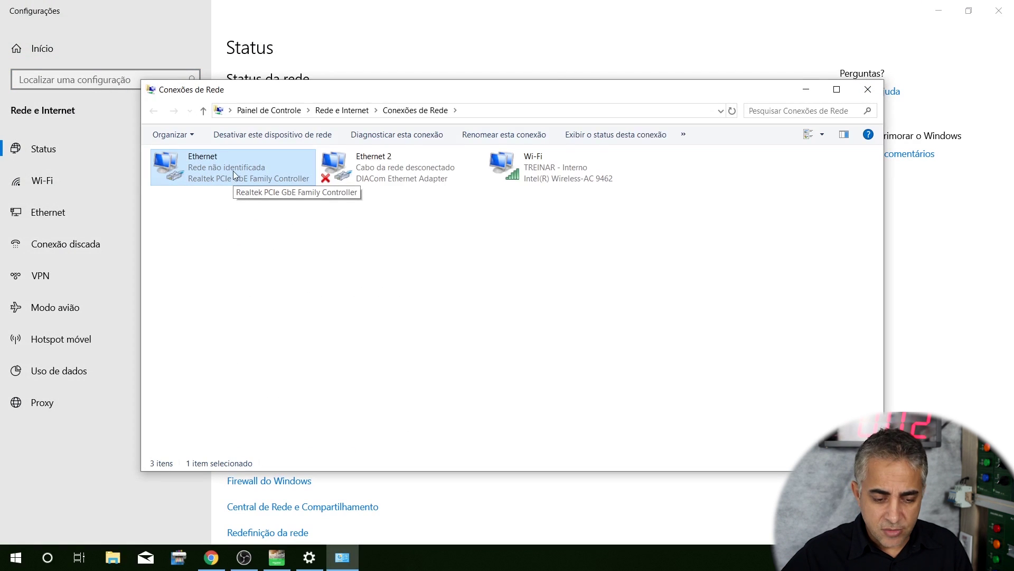
pyautogui.doubleClick(233, 170)
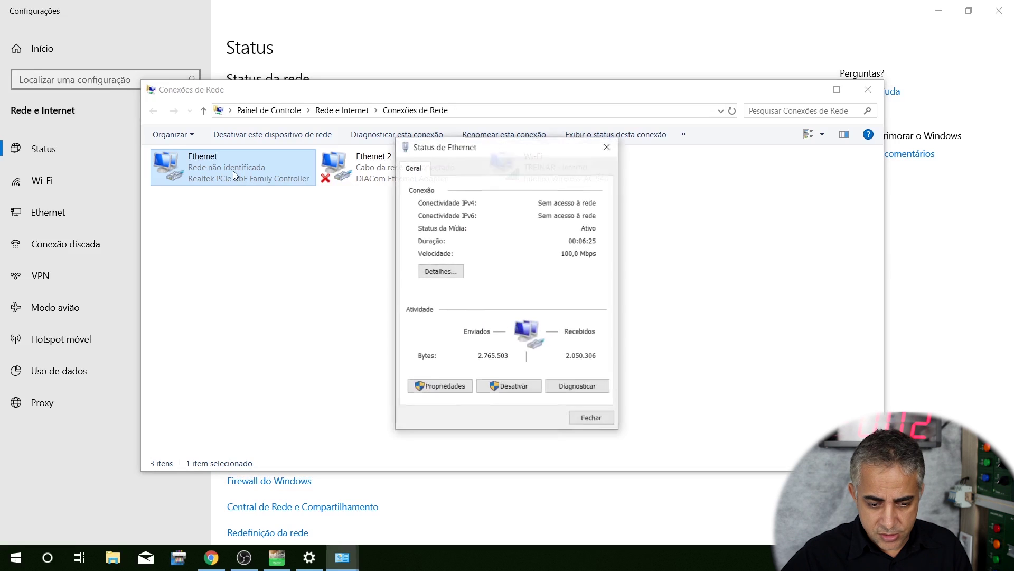
pyautogui.click(443, 387)
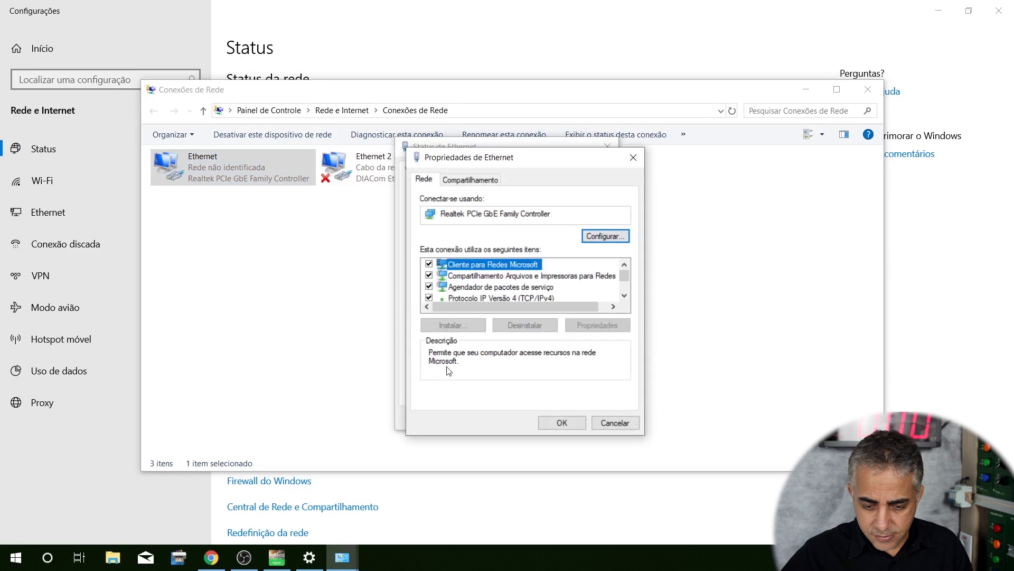
pyautogui.click(512, 297)
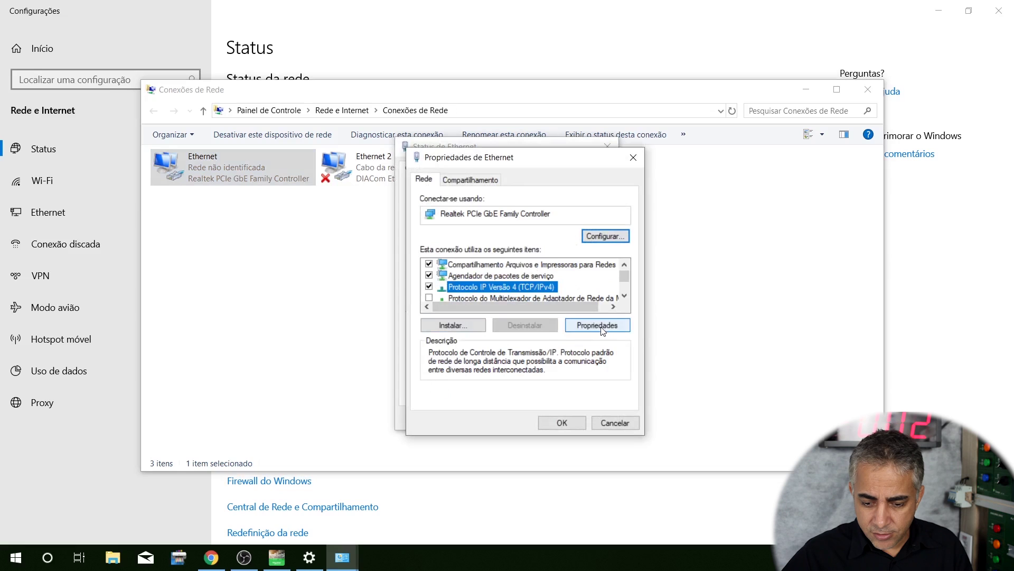
pyautogui.click(599, 326)
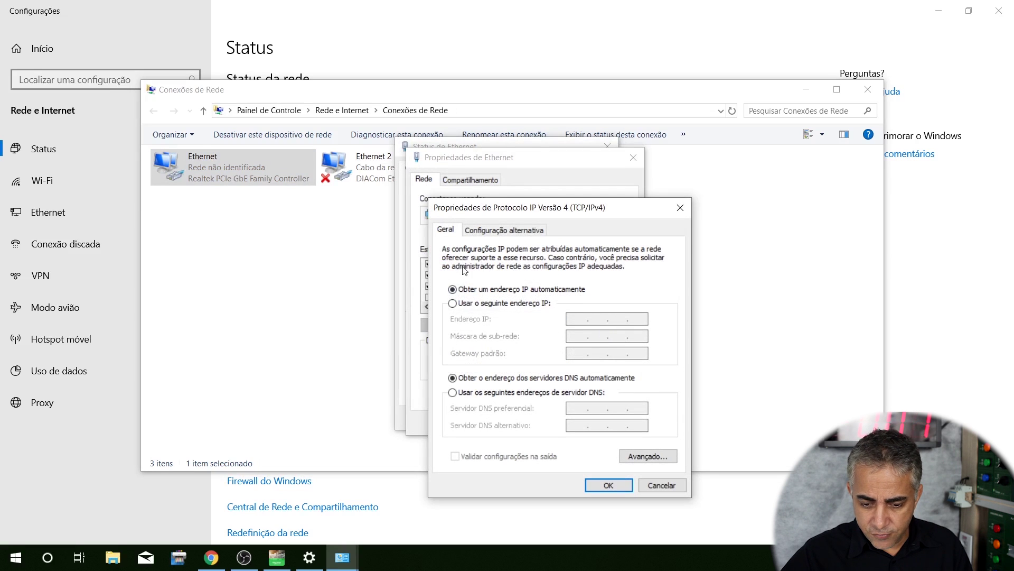
# - Give the Ethernet adapter the fixed IP address 192.168.15.100 with subnet mask 255.255.255.0, and accept the TCP/IPv4 settings
pyautogui.click(453, 303)
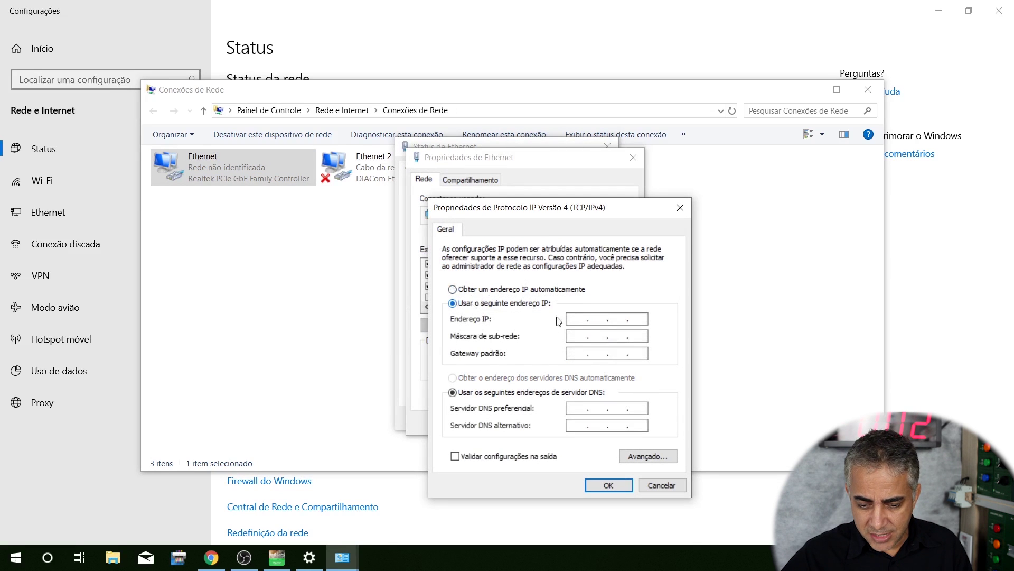
pyautogui.click(571, 320)
pyautogui.write('192 . ')
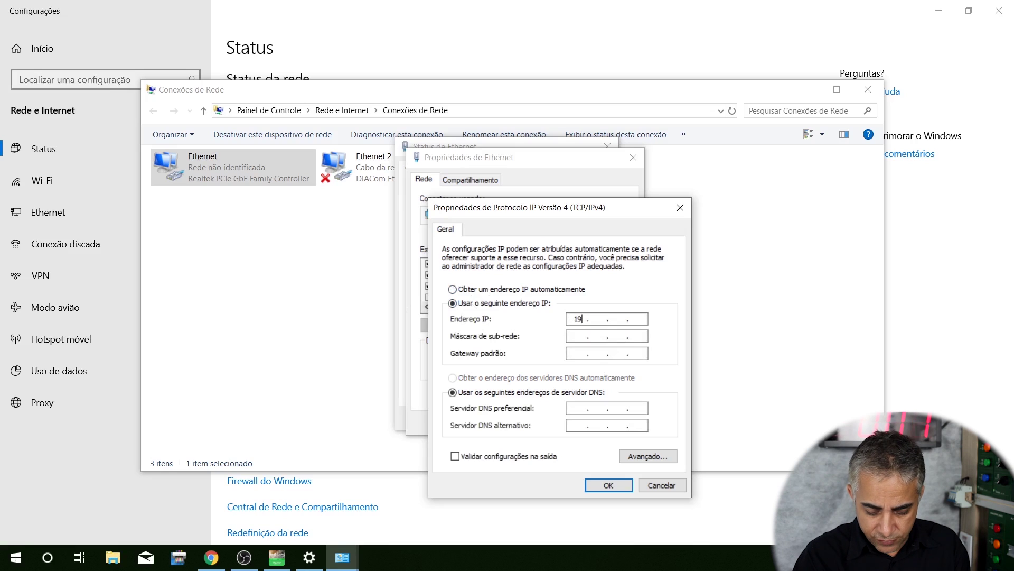
pyautogui.write('168 . ')
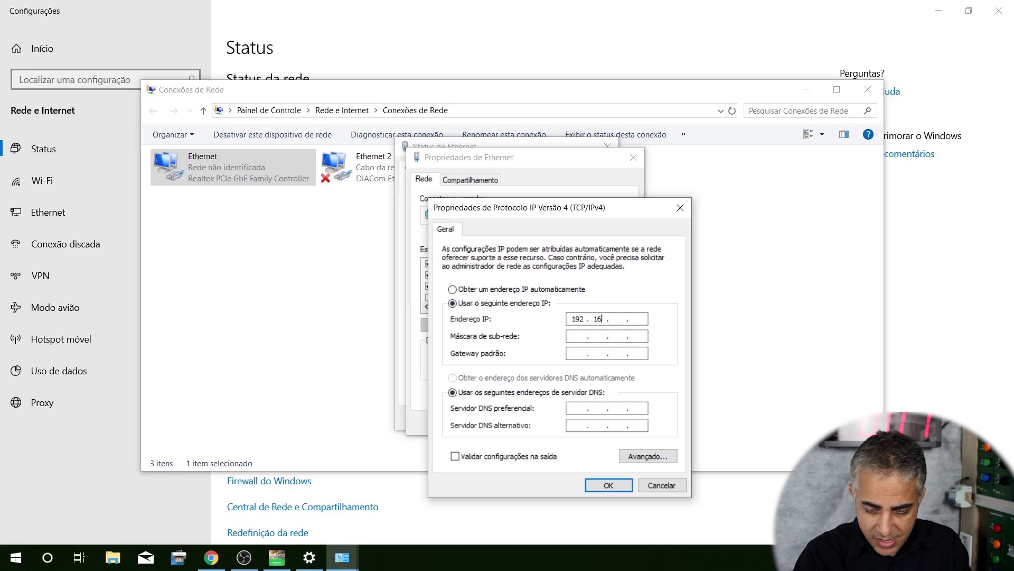
pyautogui.write('15 . ')
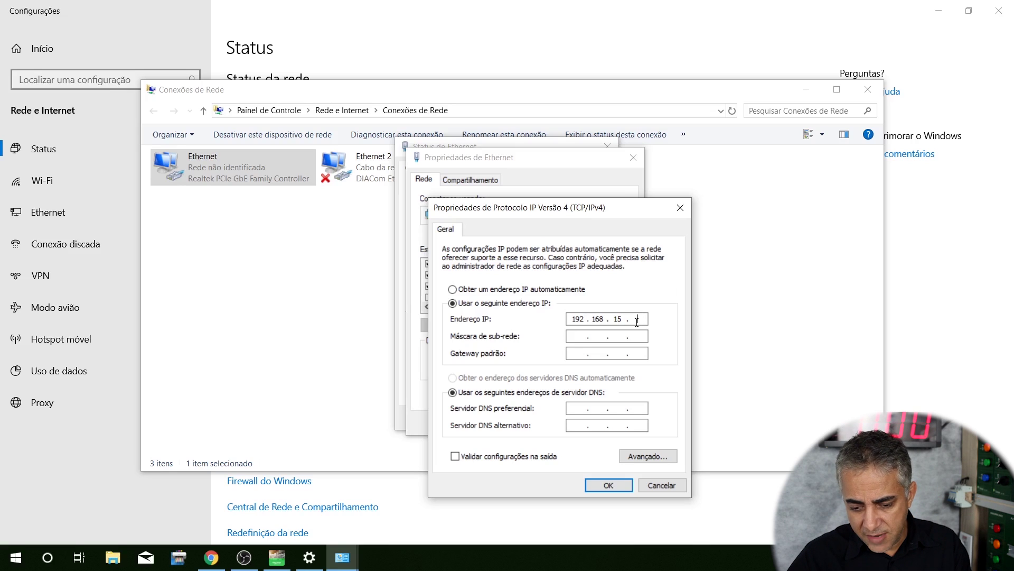
pyautogui.write('100')
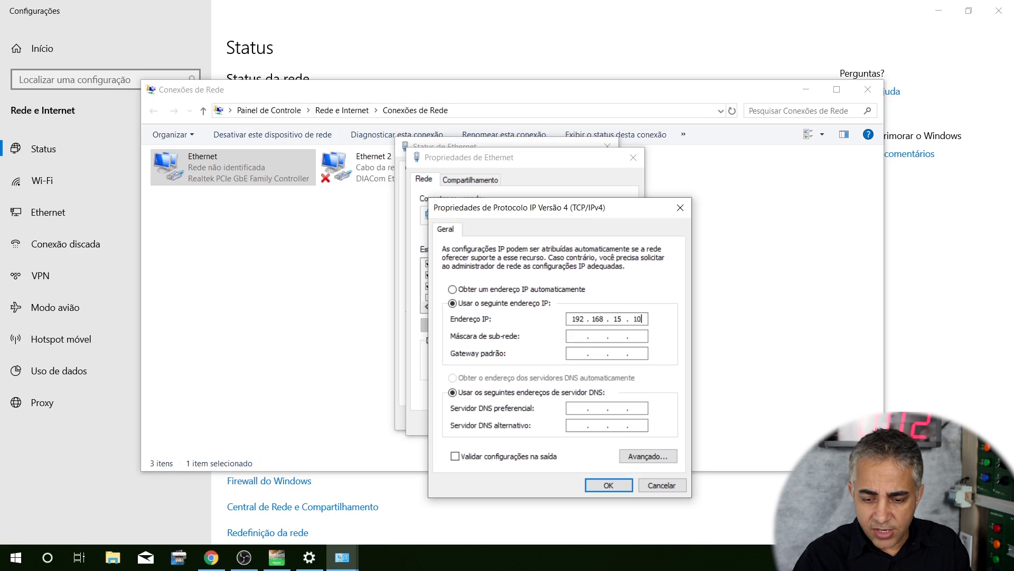
pyautogui.click(582, 338)
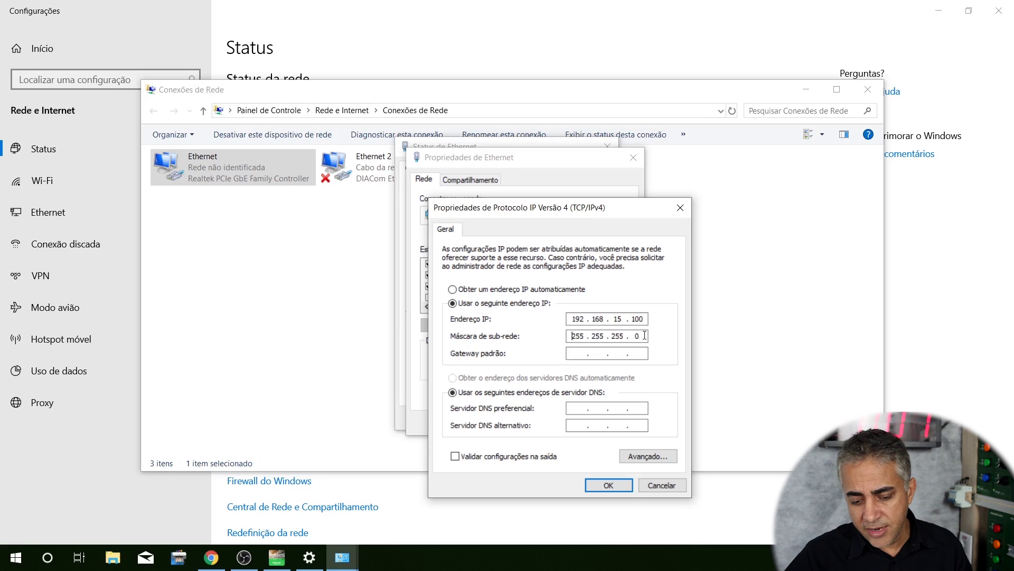
pyautogui.click(609, 485)
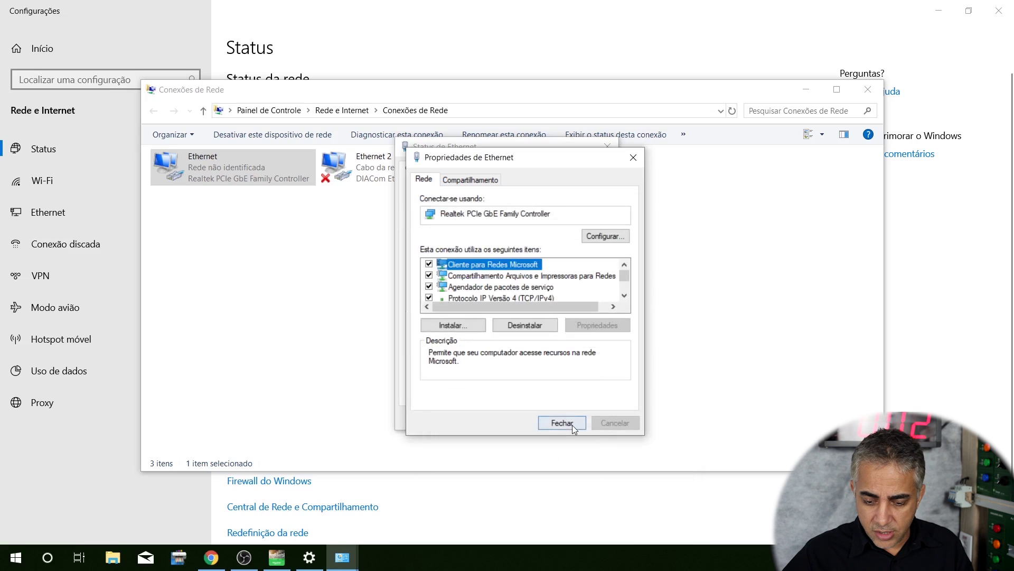
# - Close the Windows network settings, return to Machine Expert - Basic, and log in to the Ethernet controller at 192.168.15.1
pyautogui.click(570, 426)
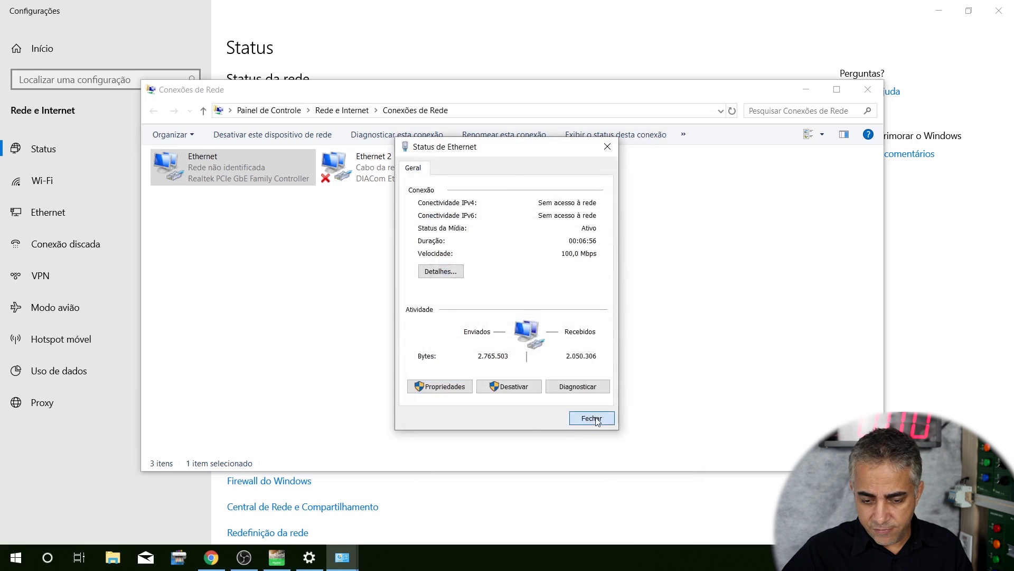
pyautogui.click(591, 418)
pyautogui.click(868, 90)
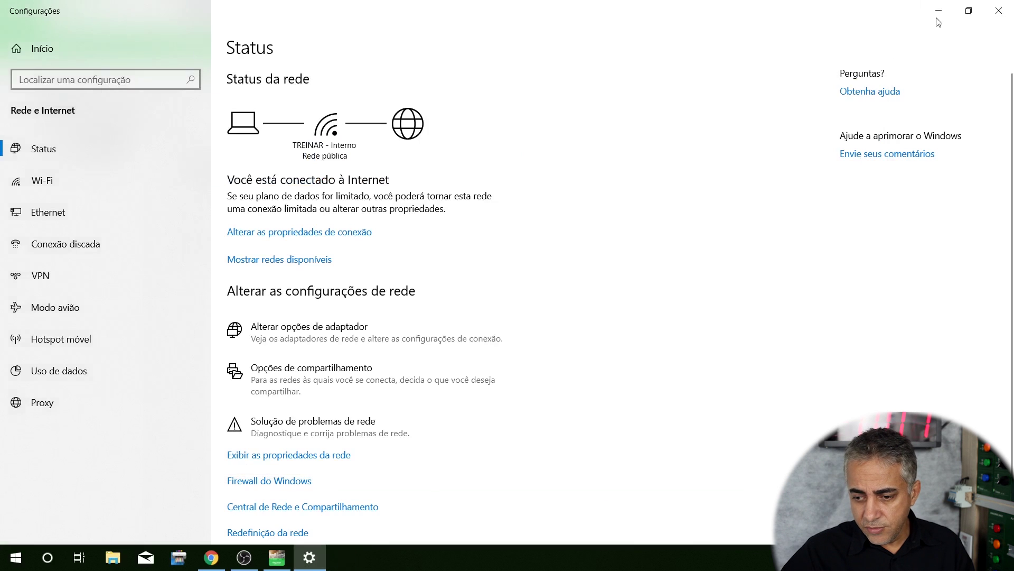
pyautogui.click(996, 11)
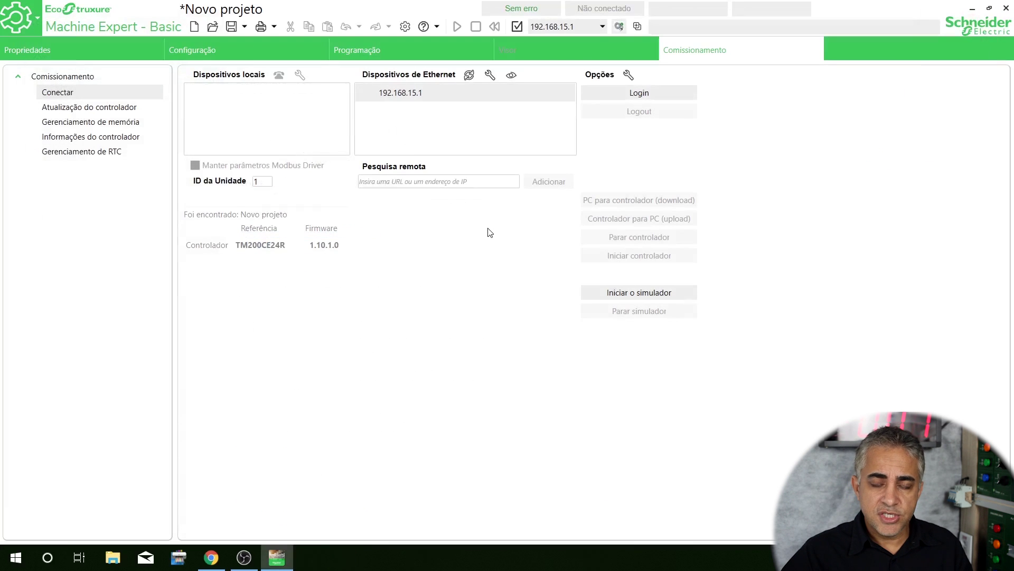
pyautogui.click(426, 93)
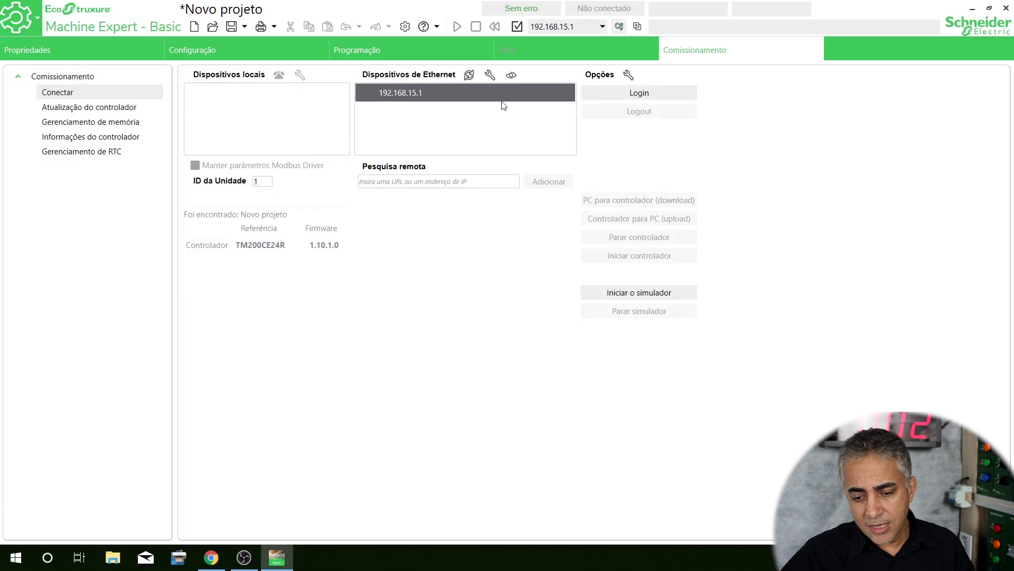
pyautogui.click(638, 93)
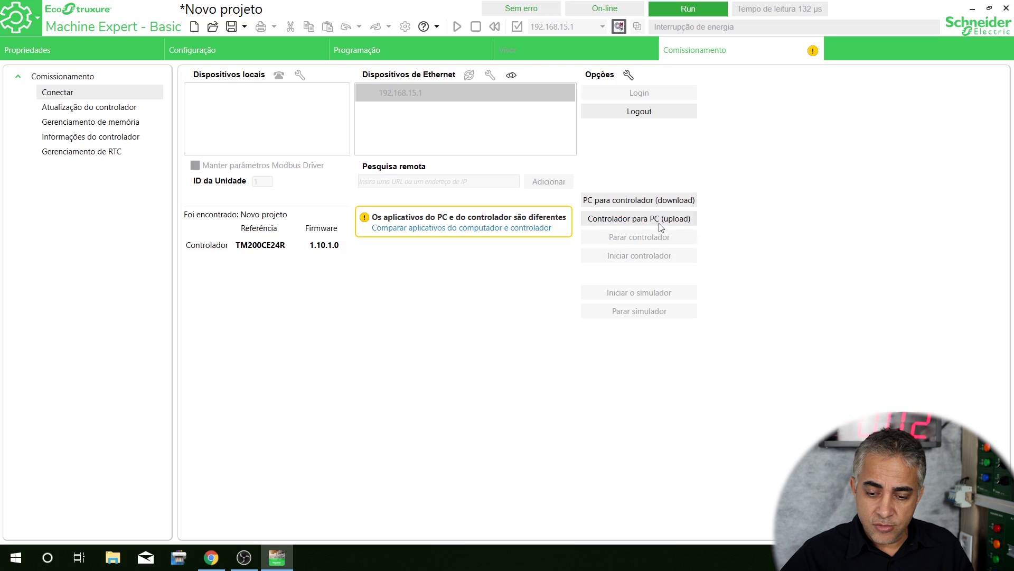
# - Download the PC project to the controller, agreeing to stop it and replace its application, and start the controller
pyautogui.click(614, 204)
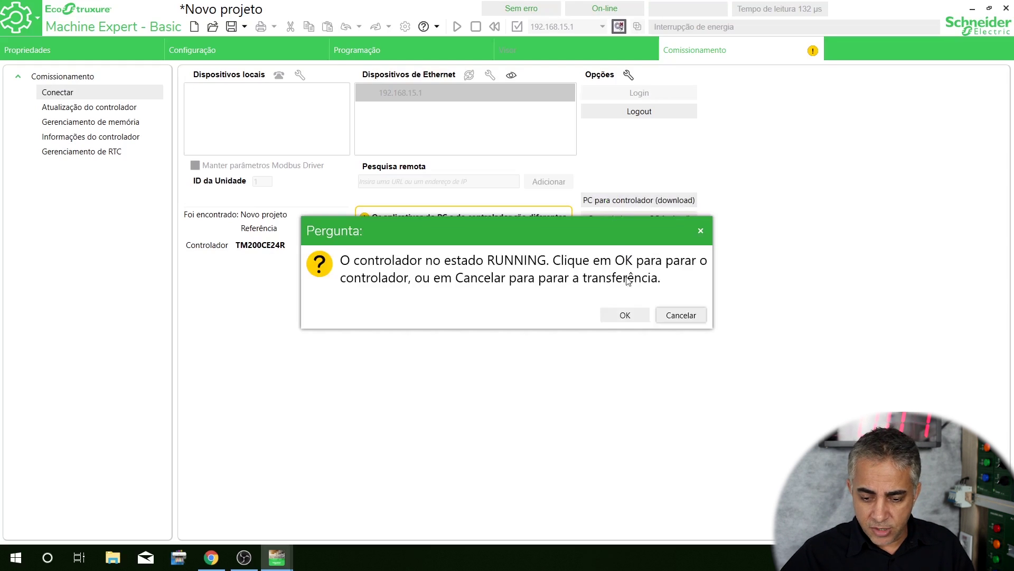
pyautogui.click(626, 315)
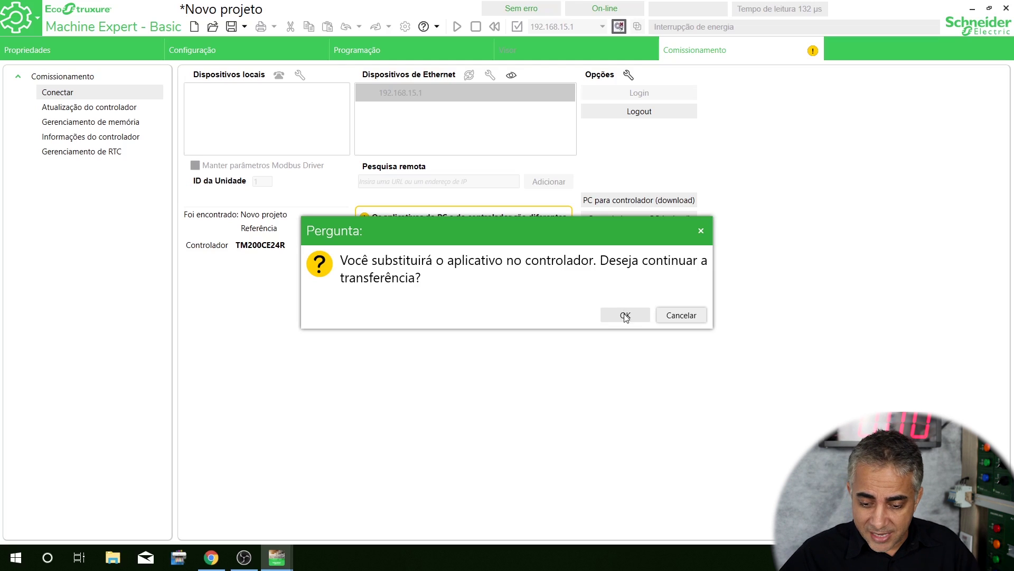
pyautogui.click(625, 315)
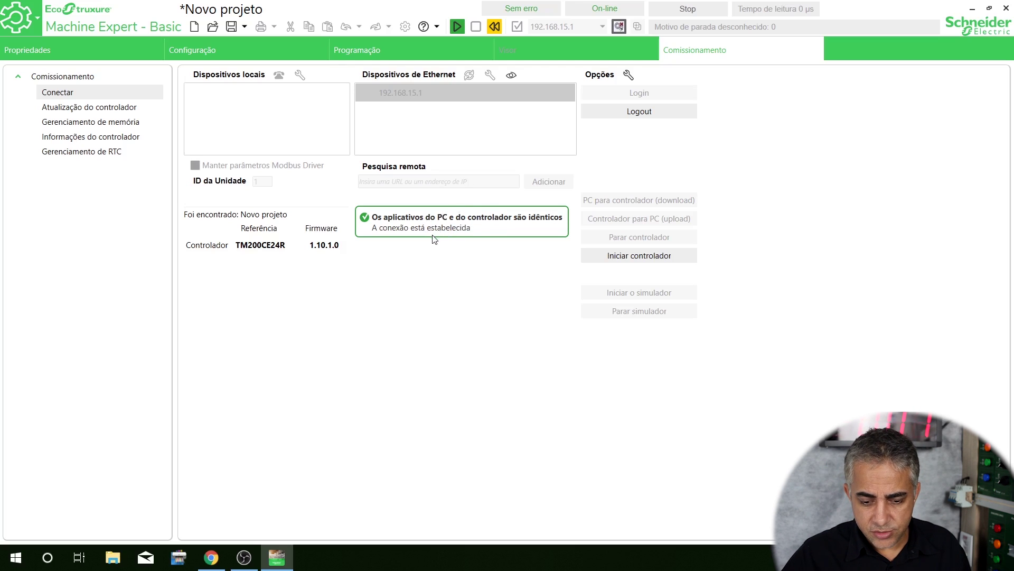
pyautogui.click(458, 27)
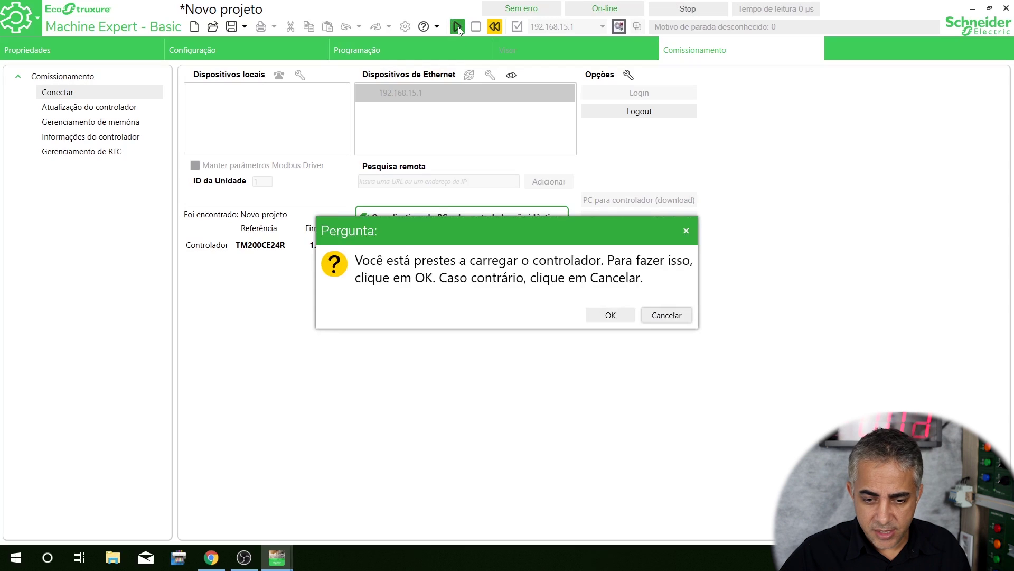
pyautogui.click(610, 316)
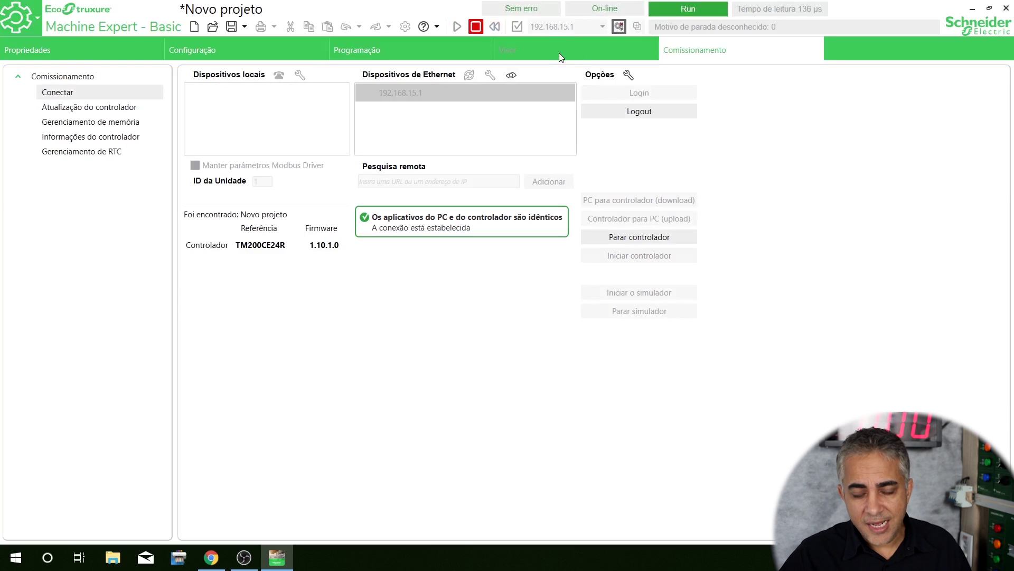
# - Test Rung0 online by forcing contact %I0.0 alternately to 1 and 0, and release the force
pyautogui.click(392, 51)
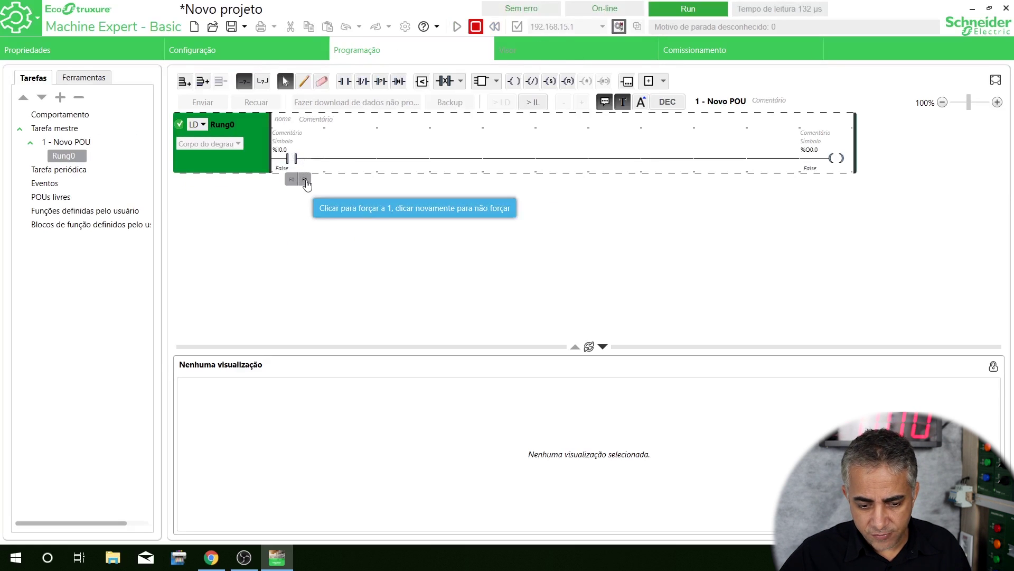
pyautogui.click(305, 180)
pyautogui.click(293, 179)
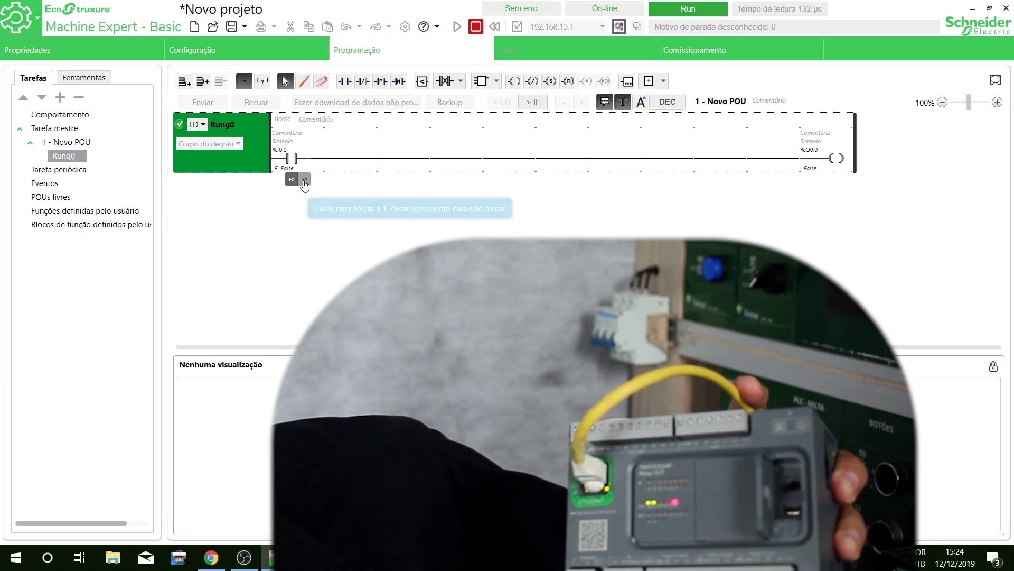
pyautogui.click(303, 180)
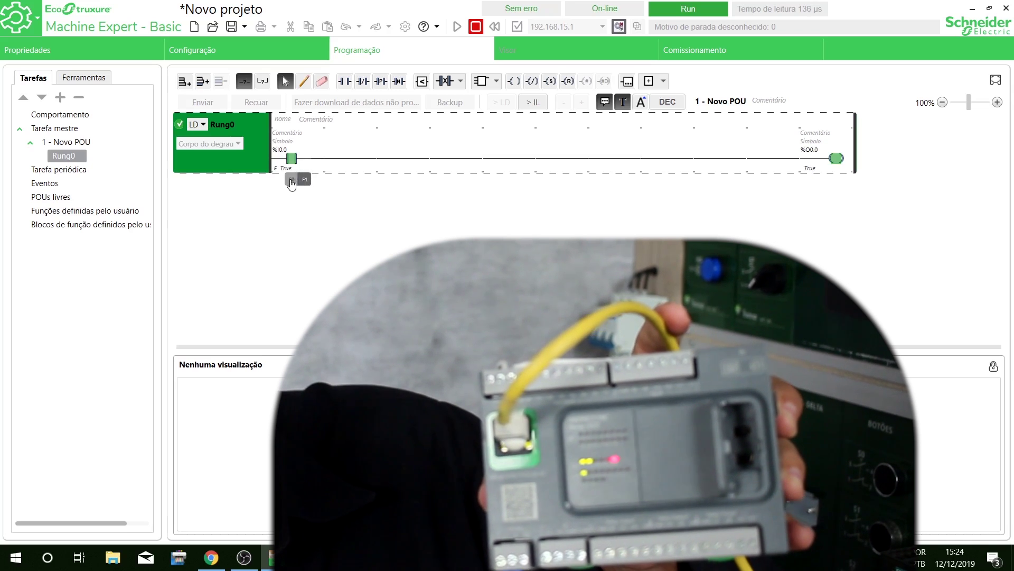
pyautogui.click(292, 181)
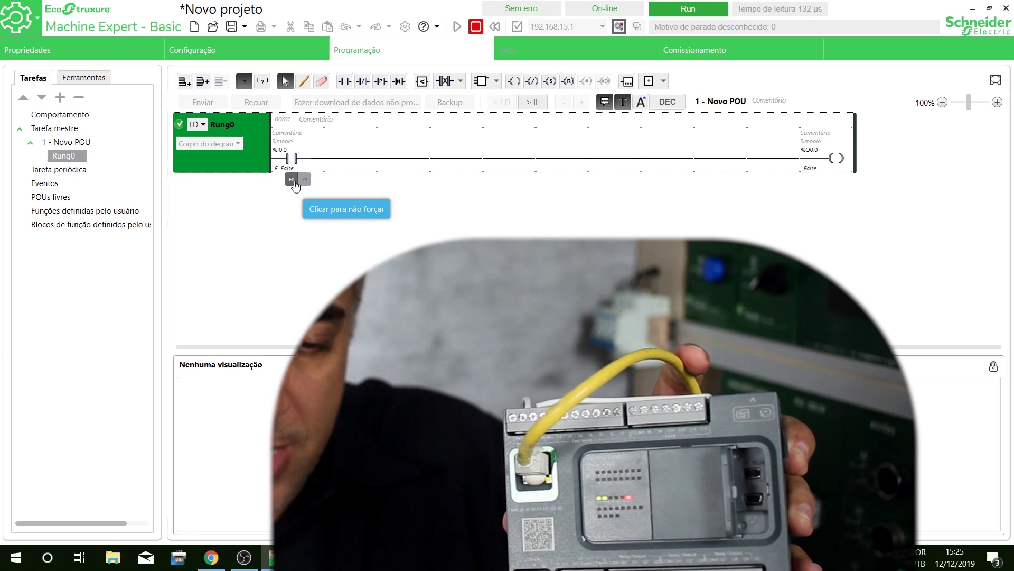
pyautogui.click(291, 180)
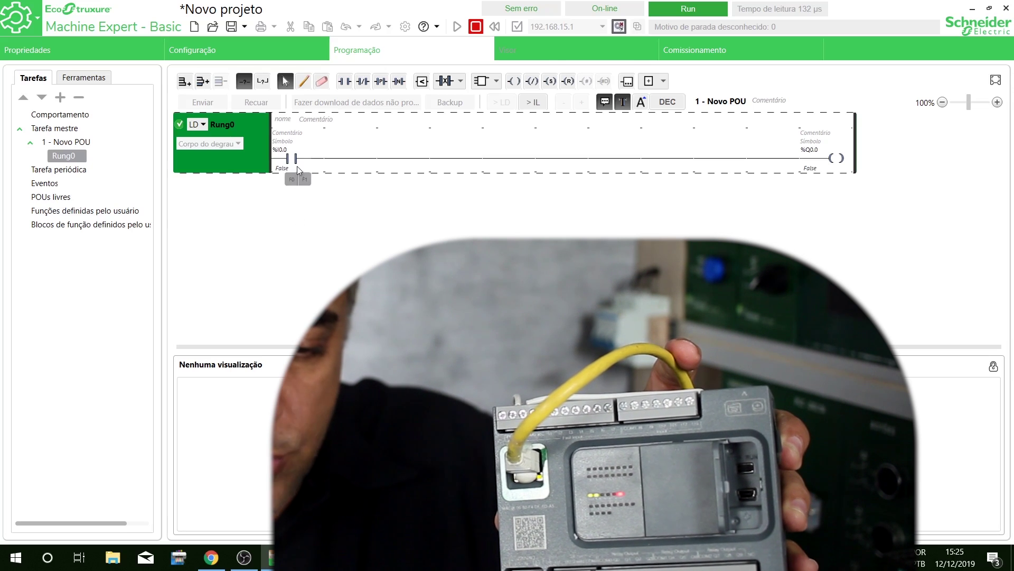